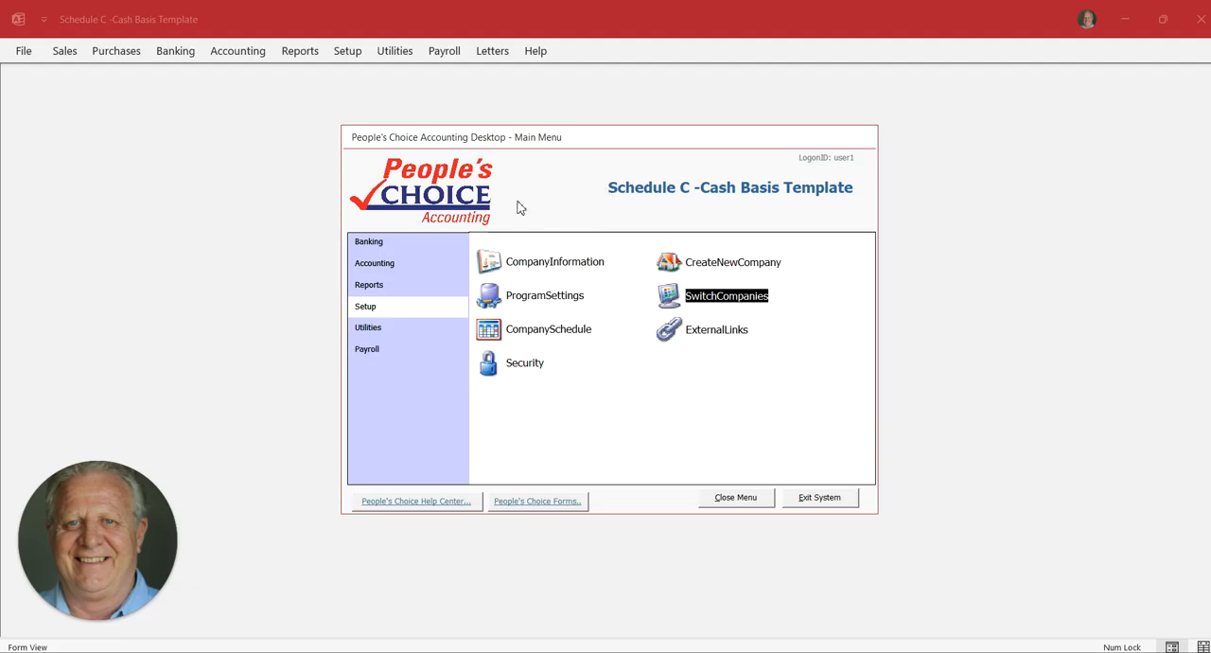
Check the company list for the Schedule C - Cash Basis Template and close the list
{"action": "left_click", "coordinate": [671, 298]}
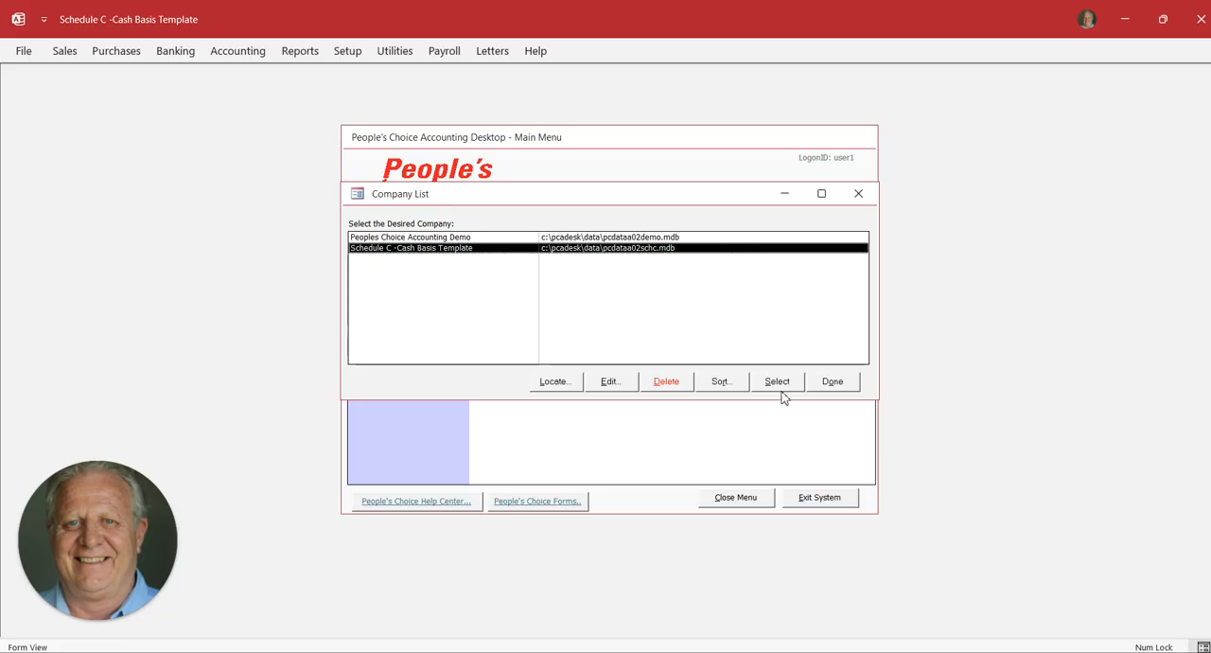
{"action": "left_click", "coordinate": [827, 381]}
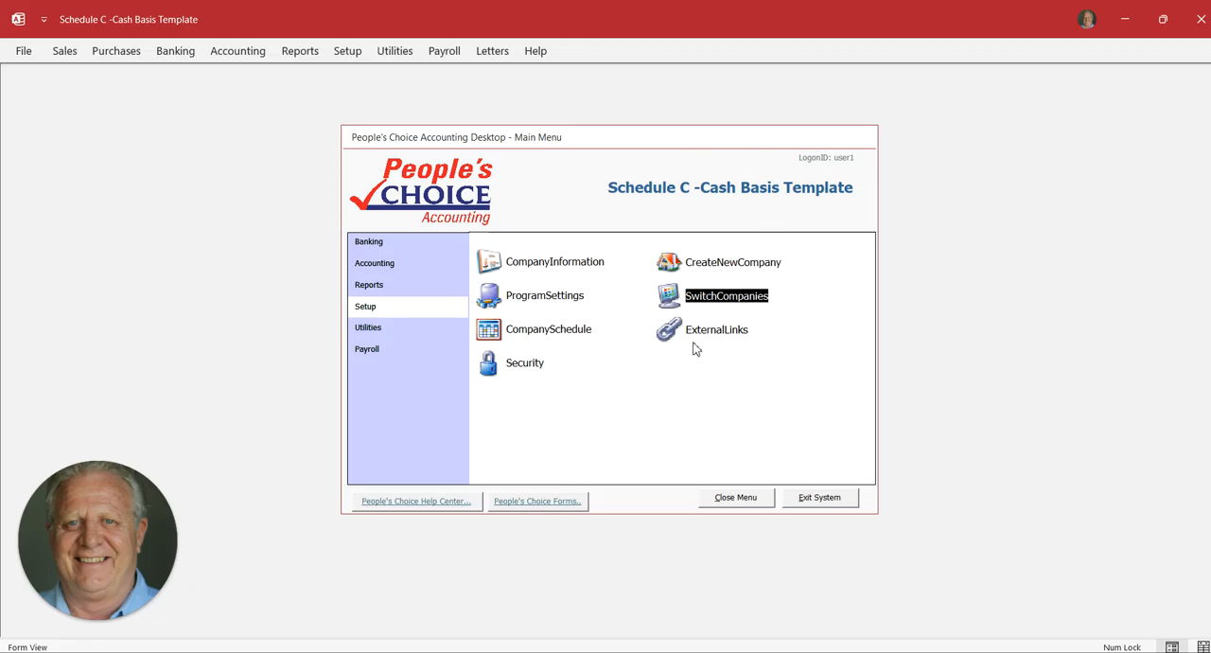
Start creating a new company with the company code Your and accept the proposed data file path
{"action": "left_click", "coordinate": [672, 265]}
{"action": "left_click", "coordinate": [430, 263]}
{"action": "left_click", "coordinate": [429, 263]}
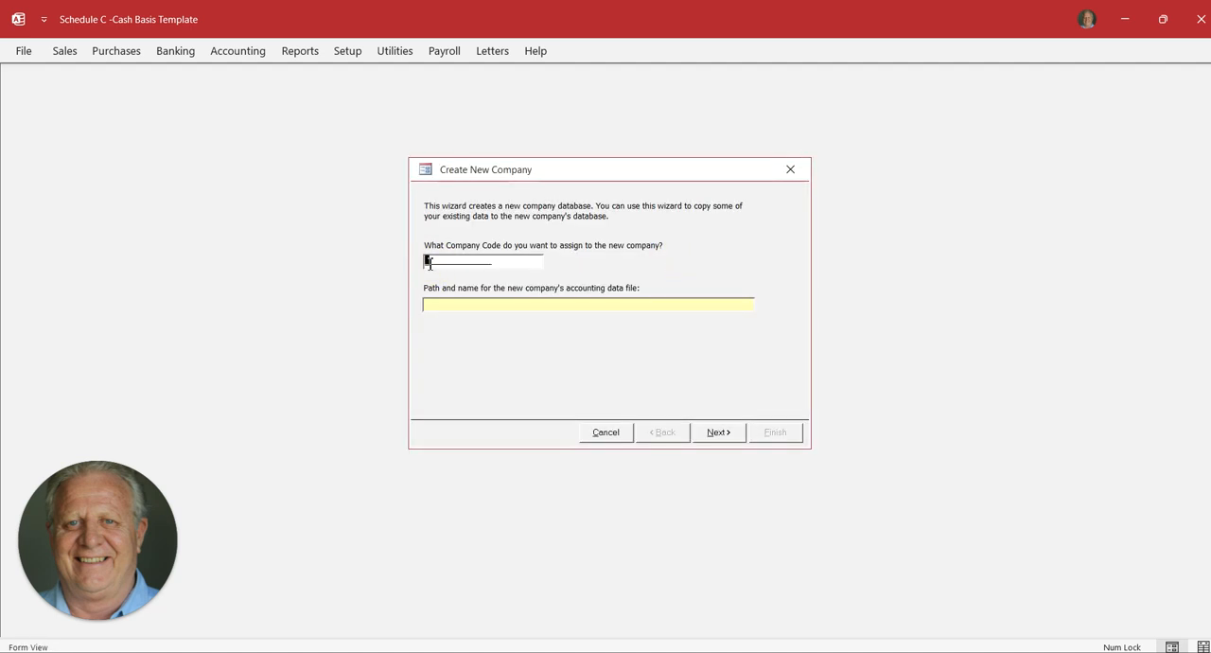
{"action": "type", "text": "Your"}
{"action": "key", "text": "Tab"}
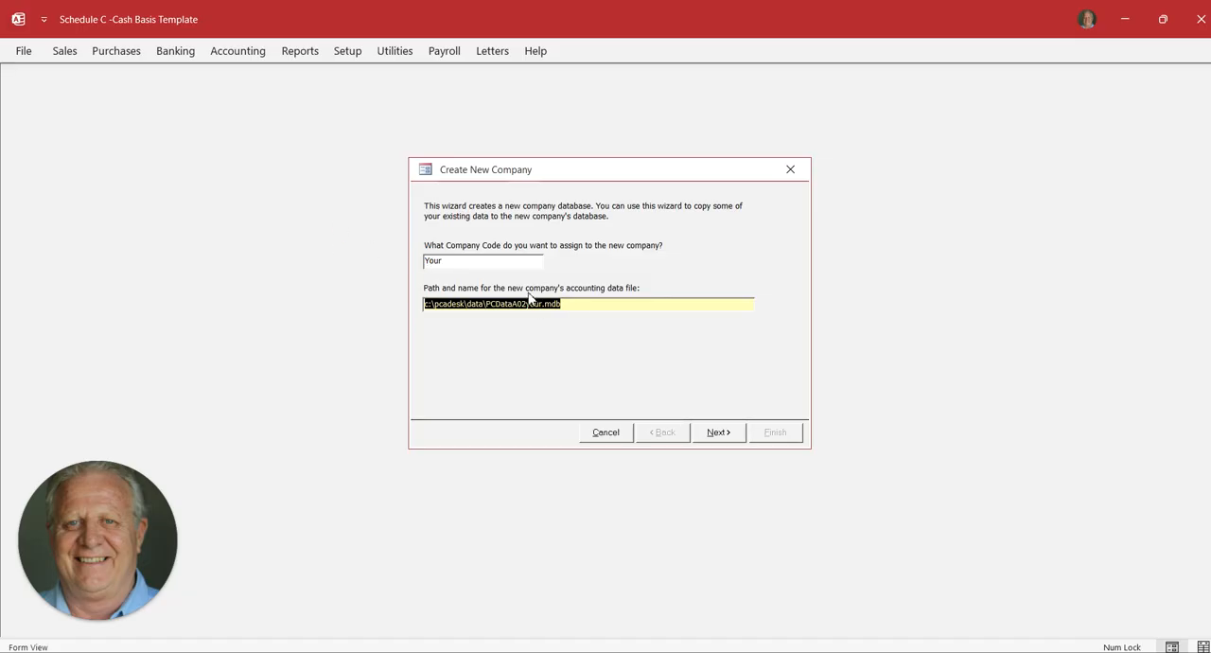
{"action": "left_click", "coordinate": [719, 435]}
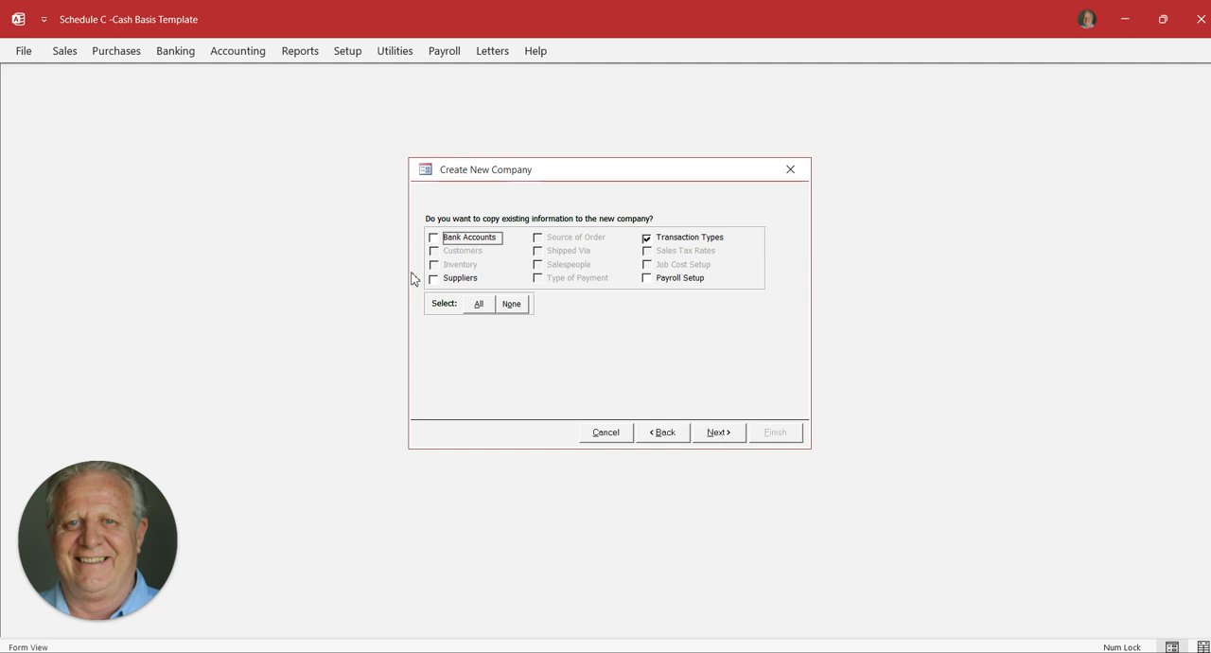
Copy bank accounts, suppliers, transaction types, the current chart of accounts and financial periods into the new company, and finish creating it
{"action": "left_click", "coordinate": [434, 242]}
{"action": "left_click", "coordinate": [434, 281]}
{"action": "left_click", "coordinate": [434, 281]}
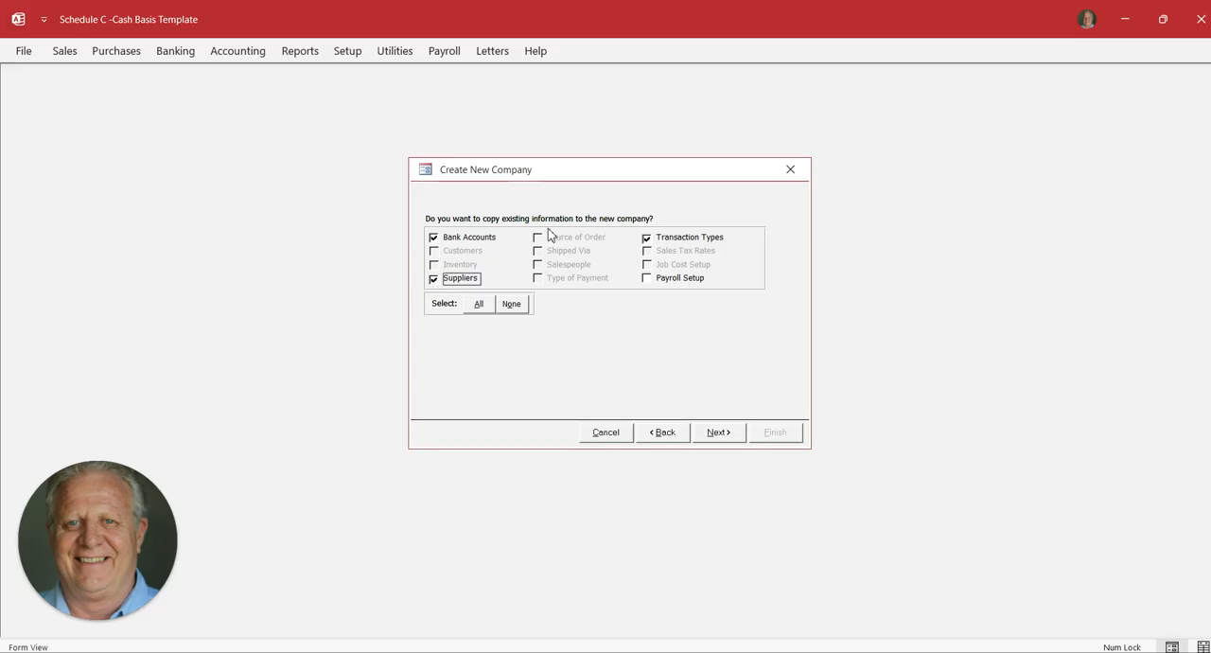
{"action": "left_click", "coordinate": [719, 435]}
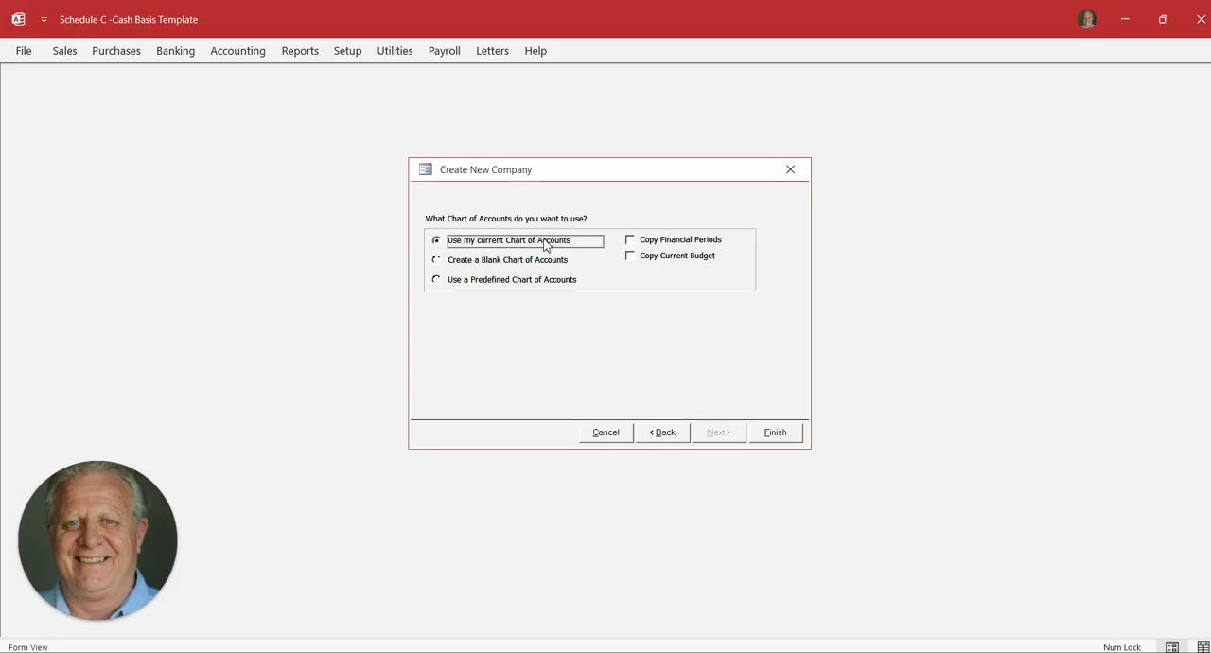
{"action": "left_click", "coordinate": [631, 243]}
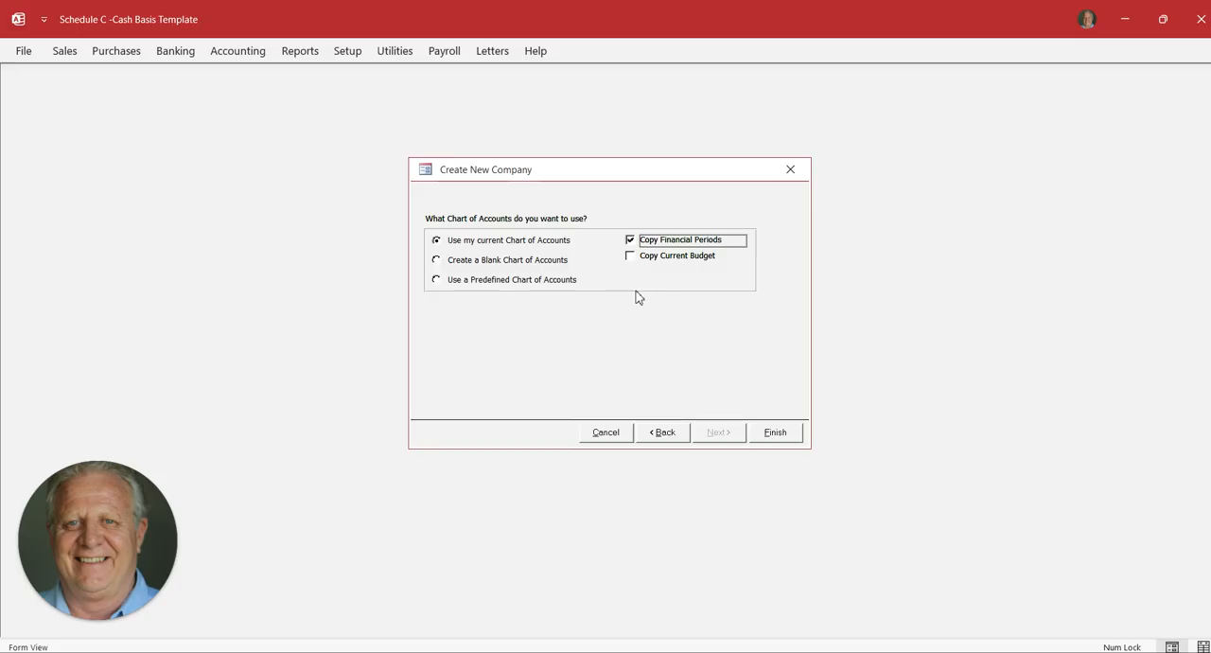
{"action": "left_click", "coordinate": [774, 435]}
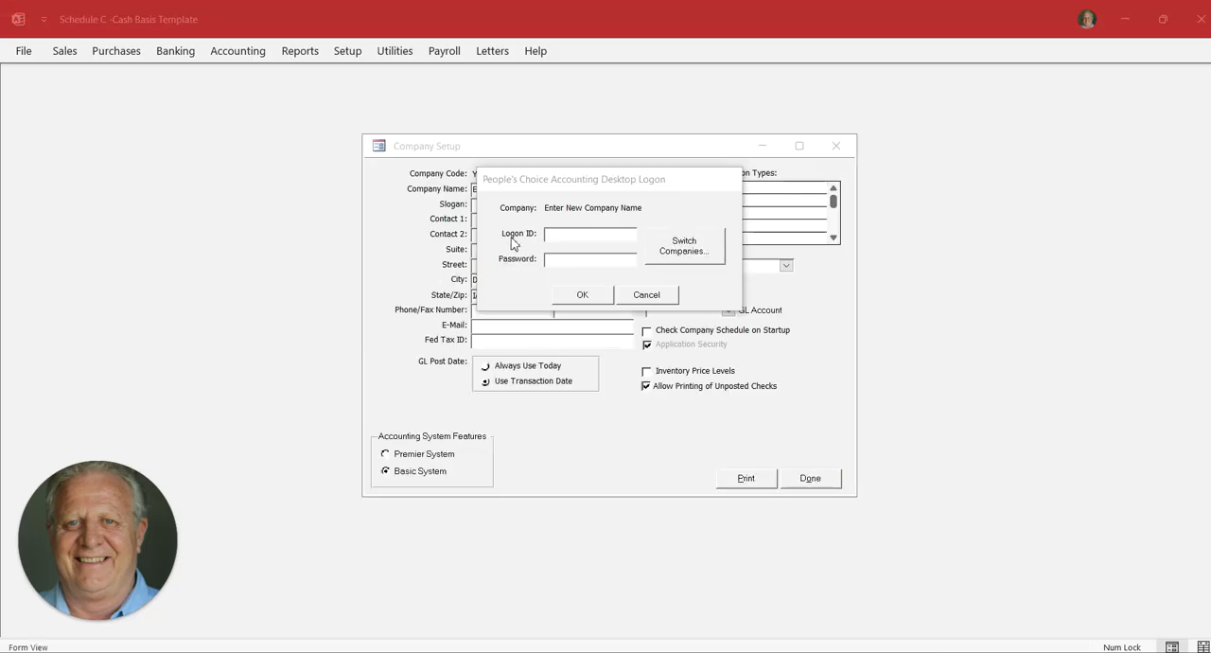
Log on to the new company with the logon ID user1
{"action": "left_click", "coordinate": [555, 234]}
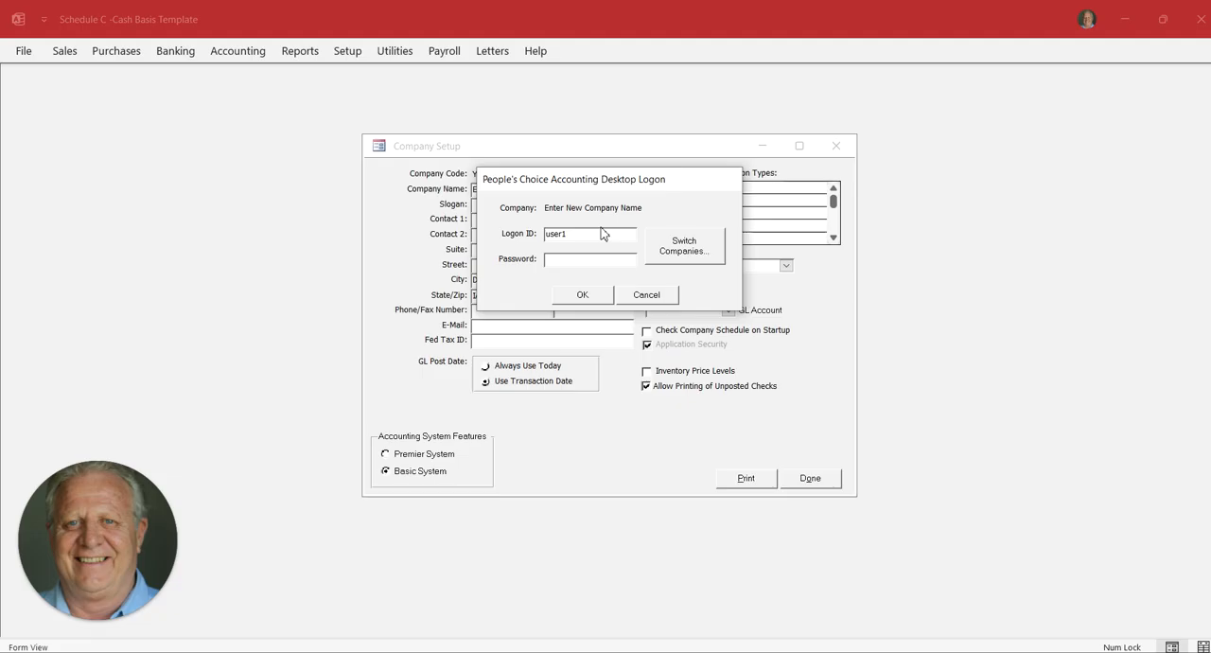
{"action": "key", "text": "Tab"}
{"action": "key", "text": "Return"}
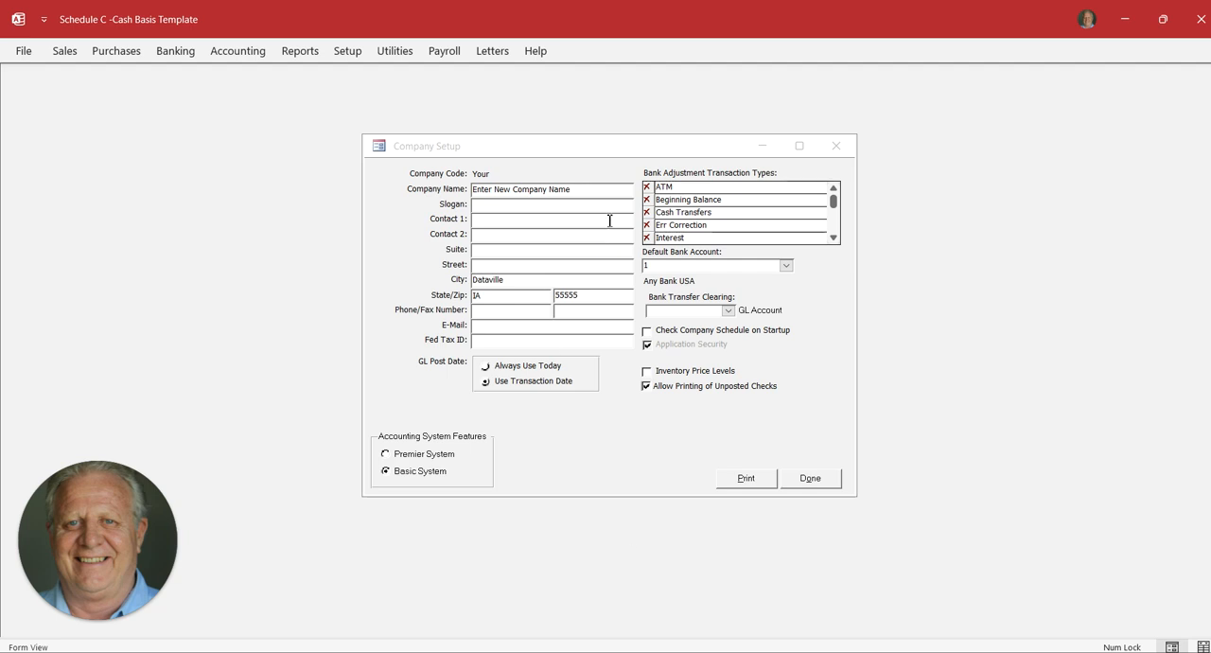
Set the company name to Your Company Name and fill in the federal tax ID
{"action": "left_click_drag", "start_coordinate": [582, 193], "coordinate": [508, 170]}
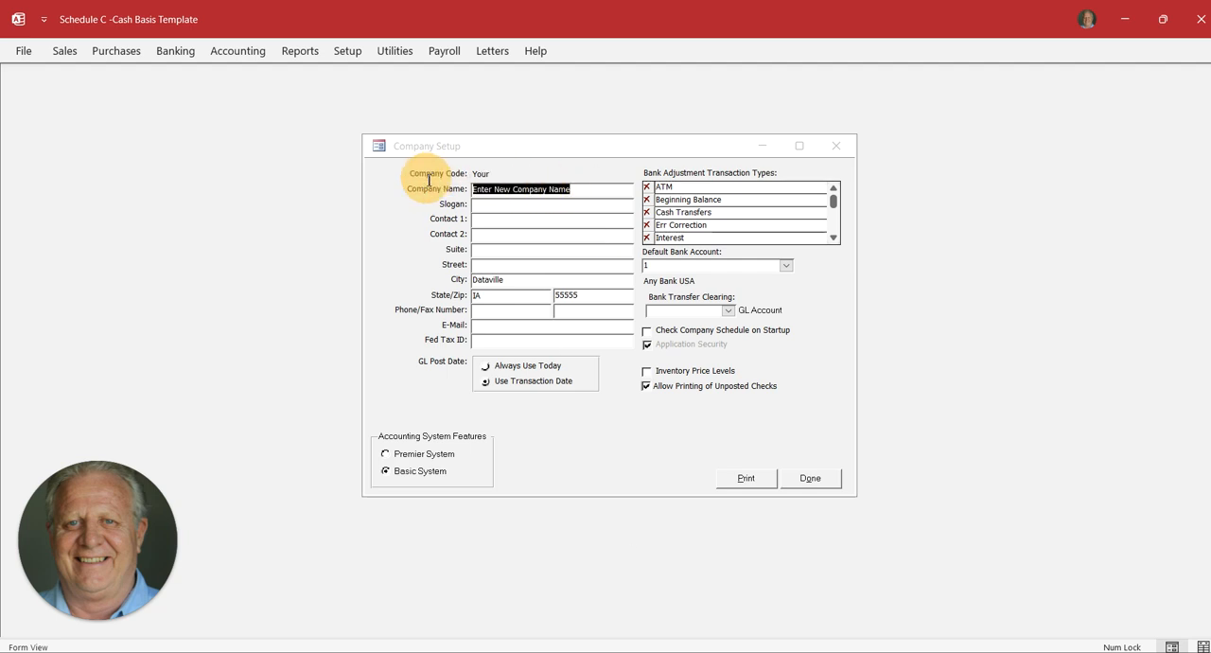
{"action": "type", "text": "You"}
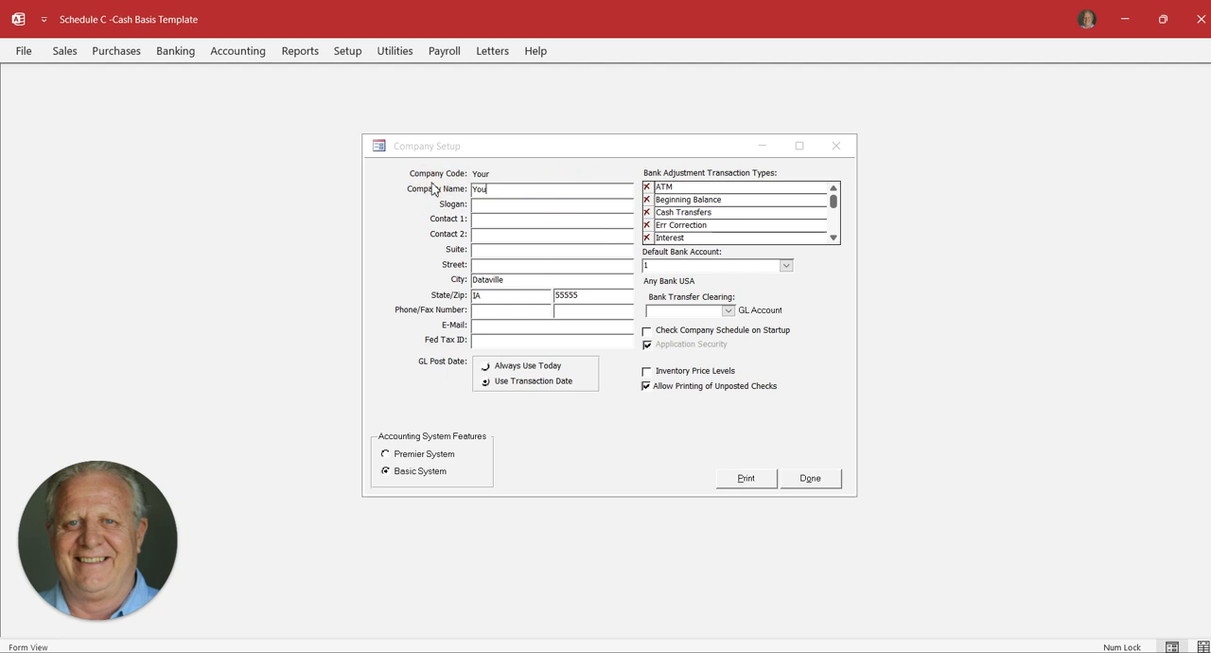
{"action": "type", "text": "r Comm"}
{"action": "key", "text": "BackSpace"}
{"action": "type", "text": "pany Name"}
{"action": "left_click", "coordinate": [480, 341]}
{"action": "type", "text": "345678"}
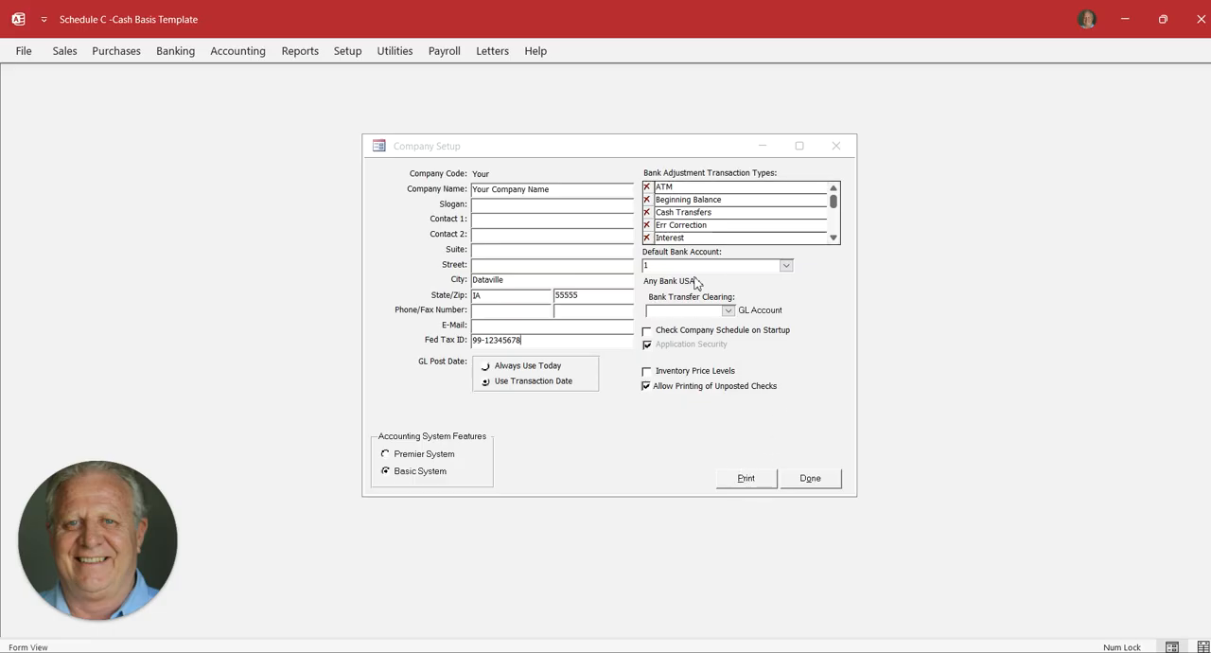
Set the bank transfer clearing account to 12900 Cash Transfer and finish the company setup
{"action": "left_click", "coordinate": [729, 312]}
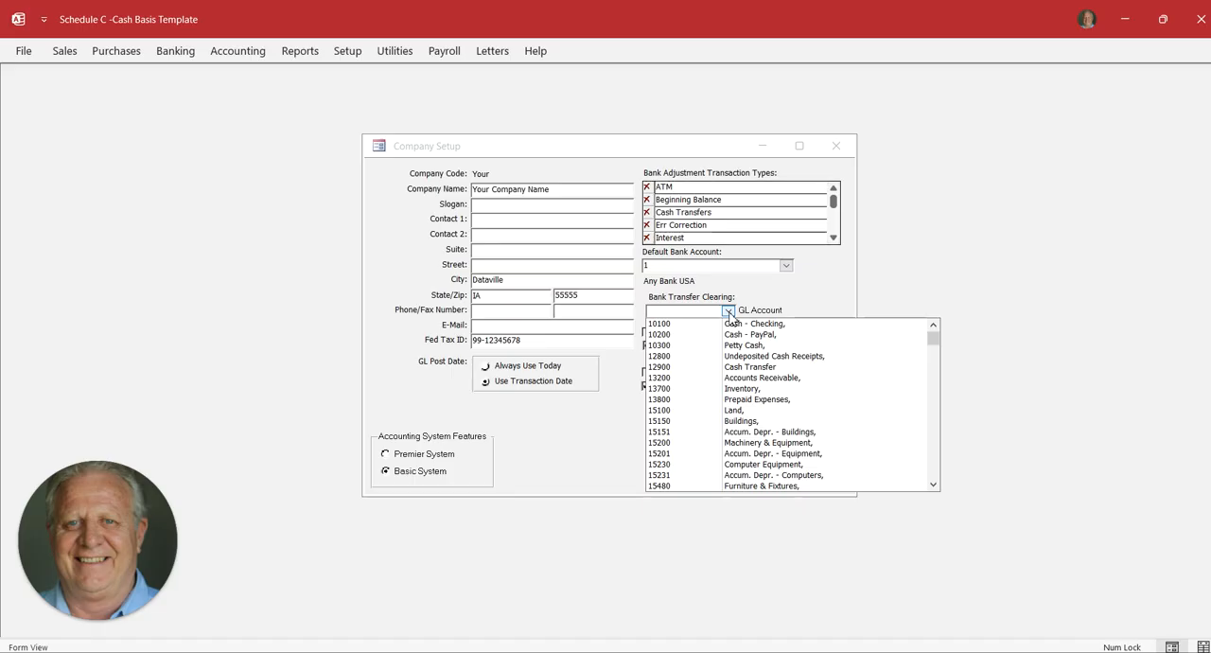
{"action": "left_click", "coordinate": [762, 367]}
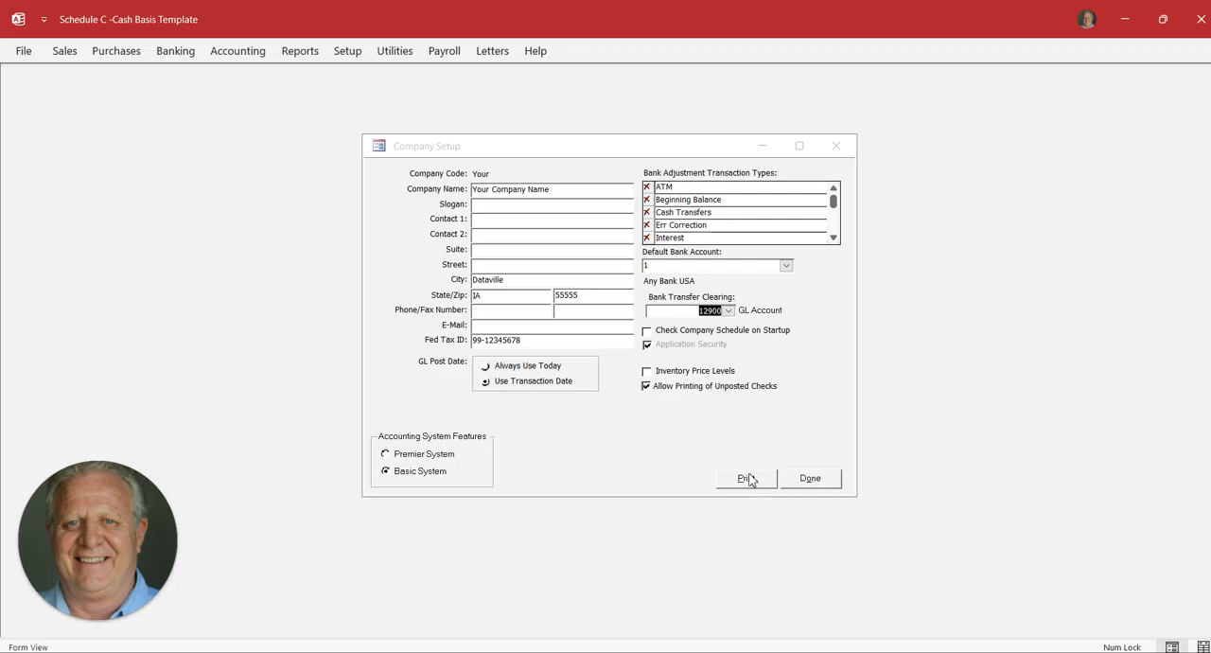
{"action": "left_click", "coordinate": [816, 481]}
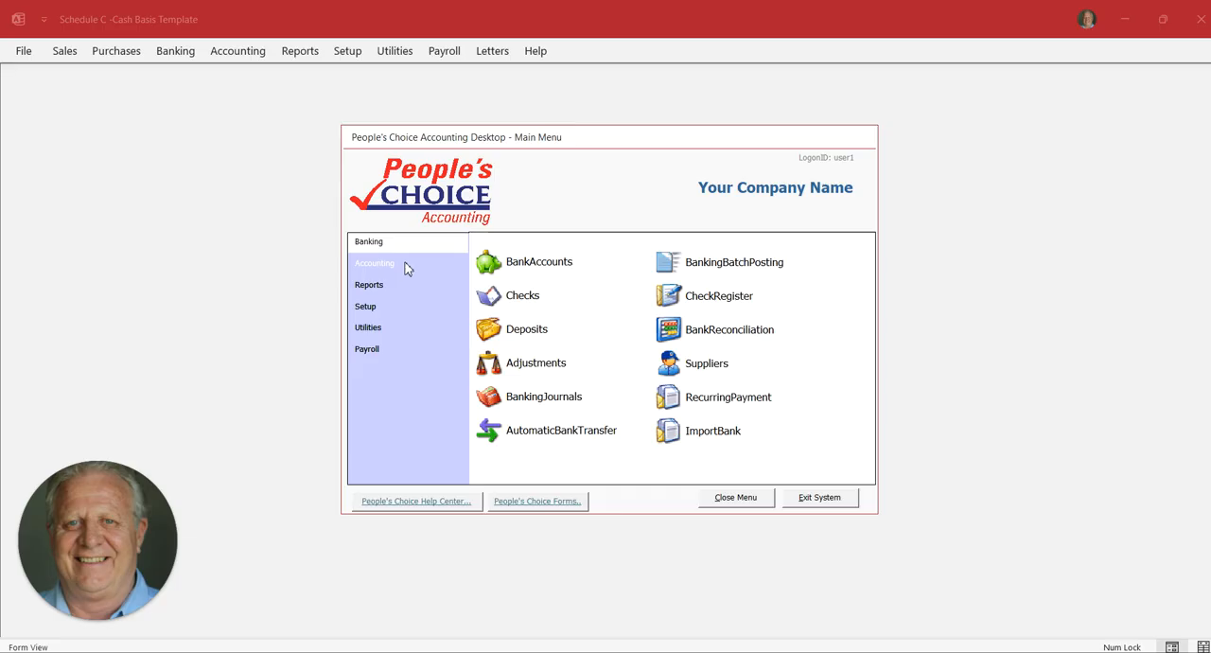
Rename the Any Bank USA checking account as Your Bank Name and close the bank account record
{"action": "left_click", "coordinate": [498, 262]}
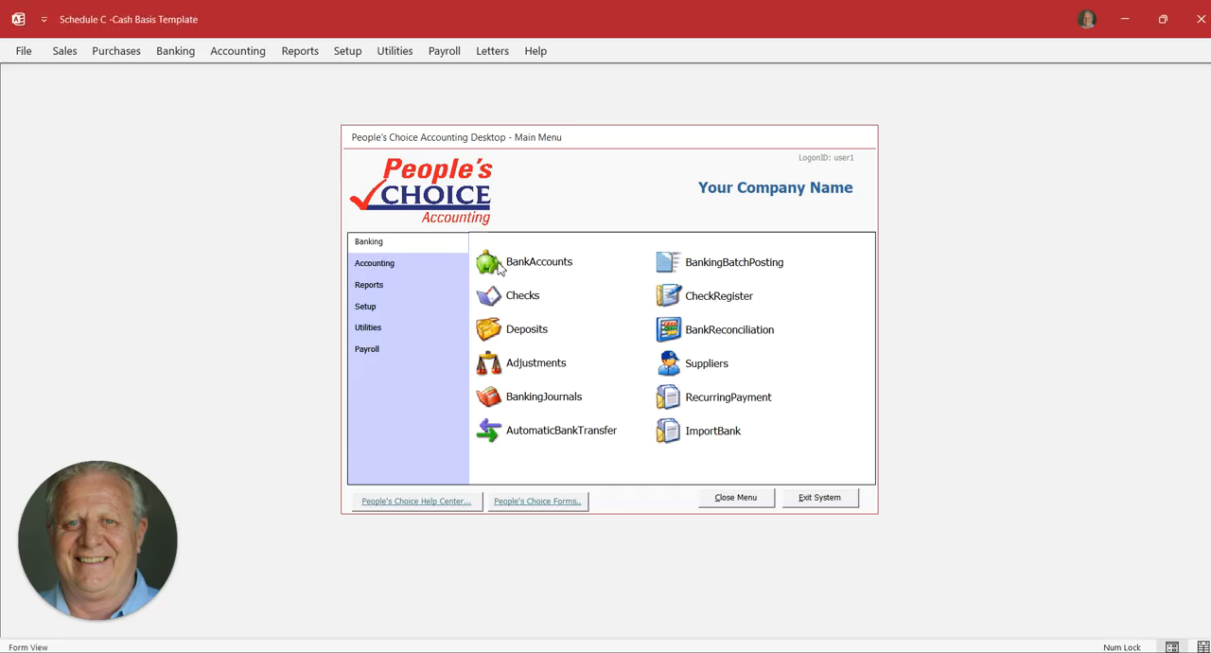
{"action": "left_click", "coordinate": [500, 267]}
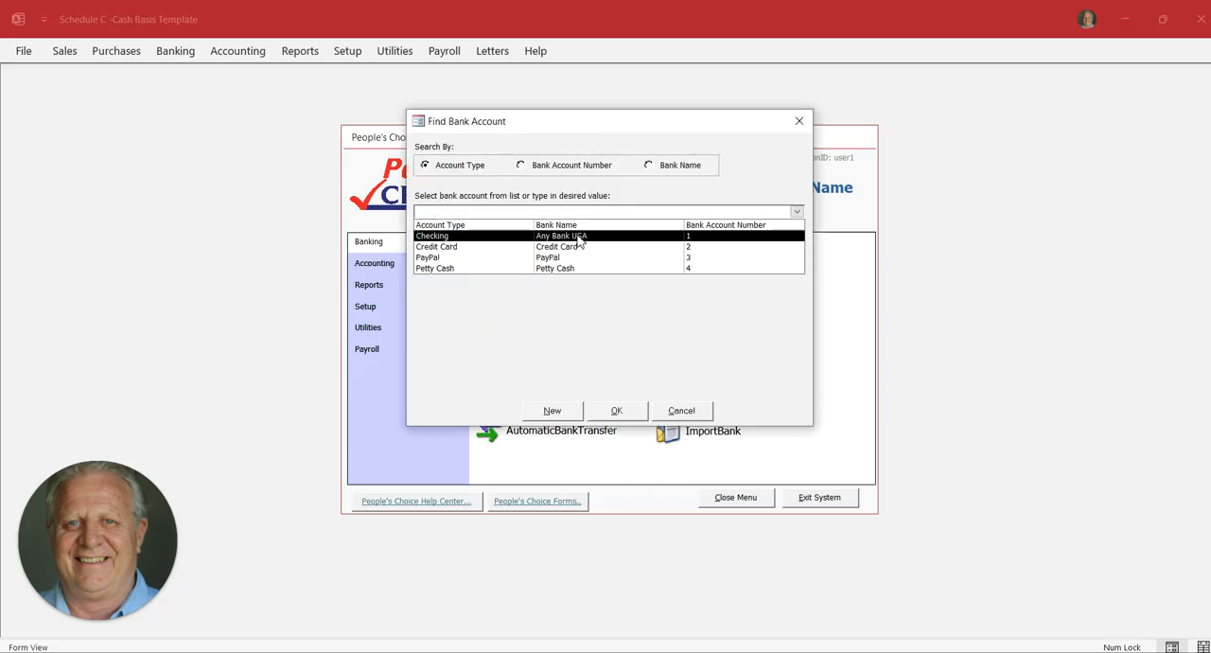
{"action": "double_click", "coordinate": [580, 239]}
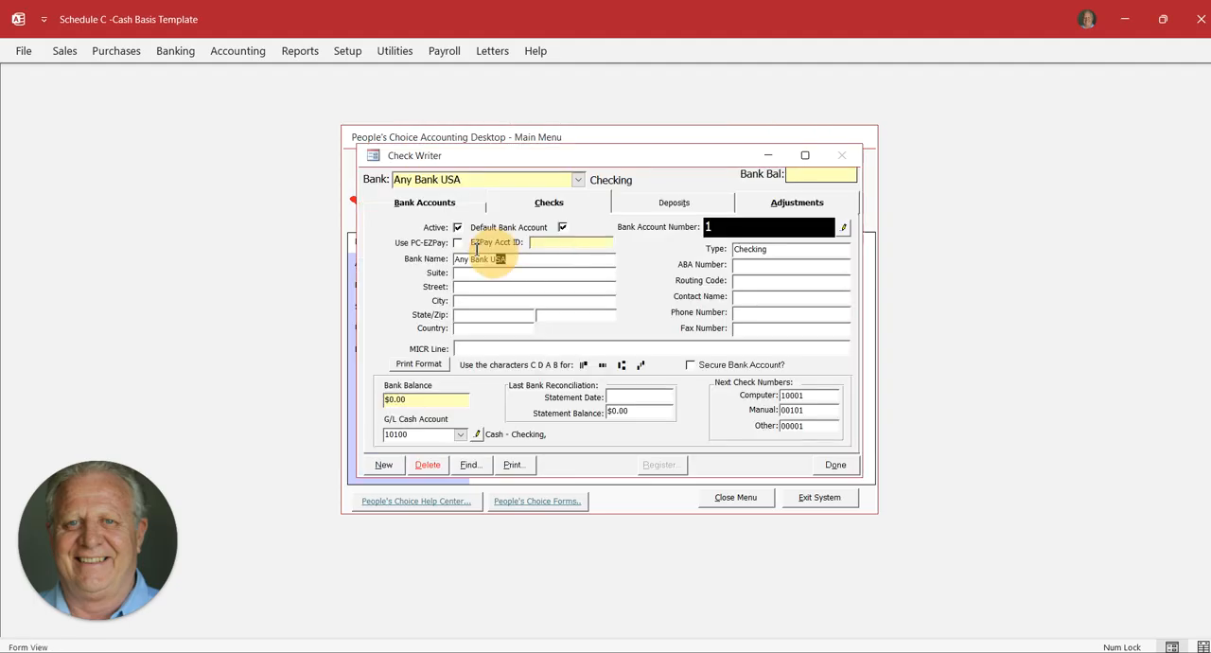
{"action": "type", "text": "Your"}
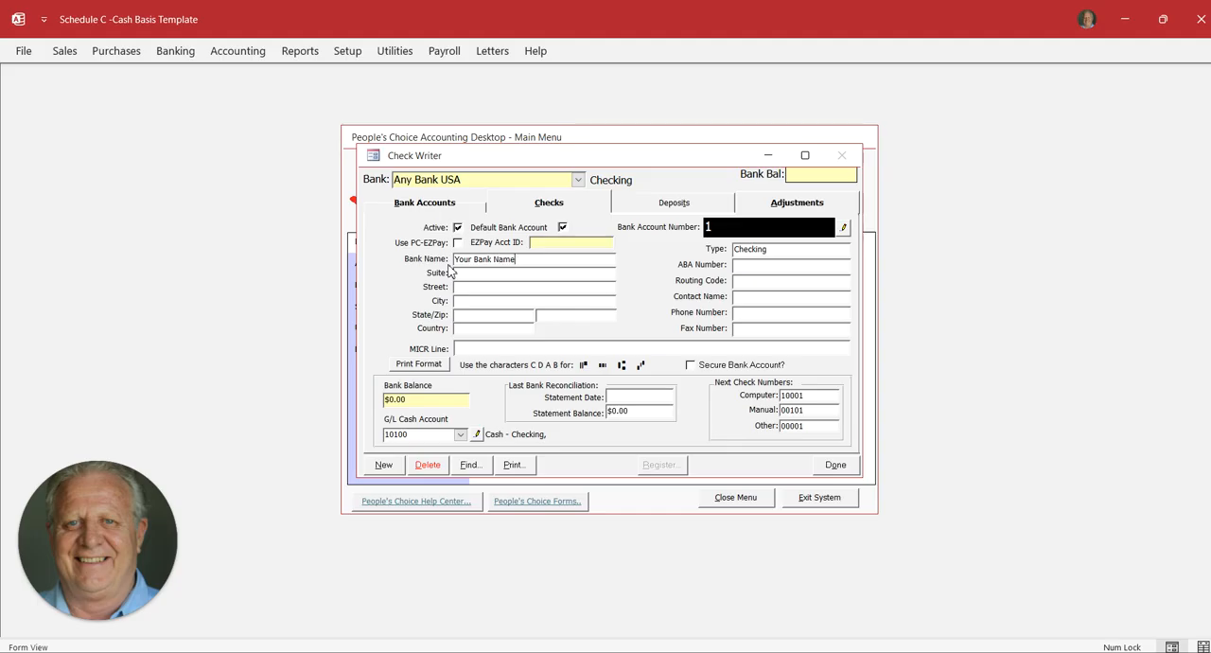
{"action": "left_click", "coordinate": [520, 333]}
{"action": "left_click", "coordinate": [836, 466]}
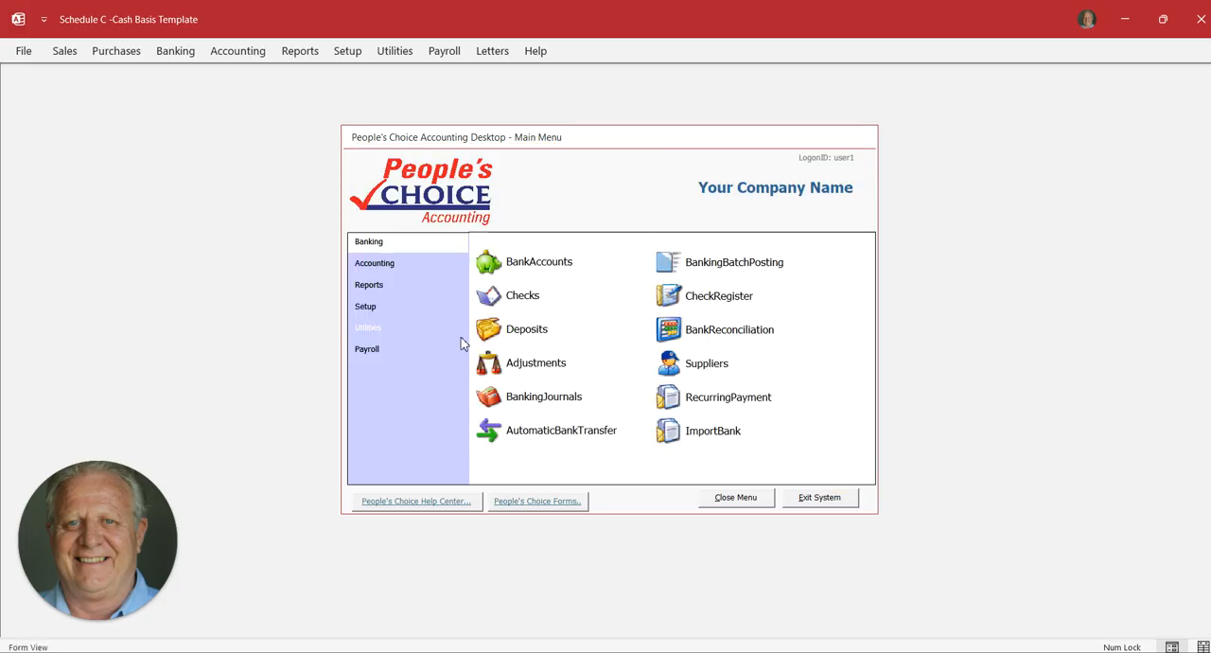
Try to create 12 monthly financial periods starting in January for fiscal year 2025
{"action": "left_click", "coordinate": [375, 263]}
{"action": "left_click", "coordinate": [670, 298]}
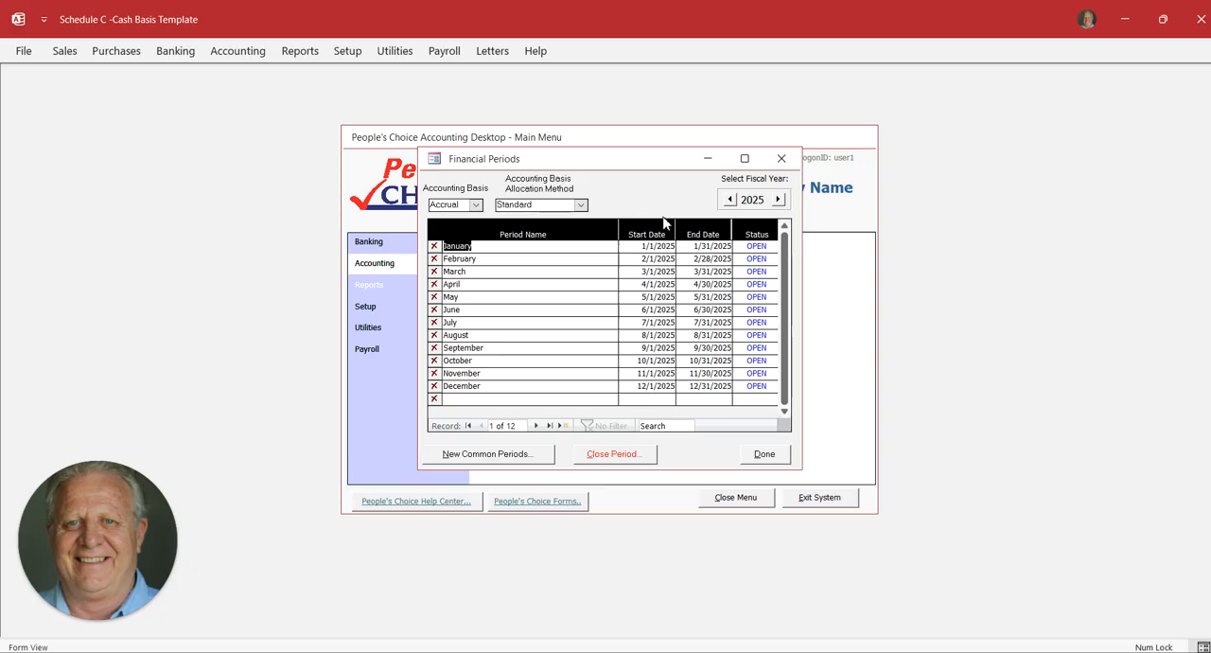
{"action": "left_click", "coordinate": [488, 454]}
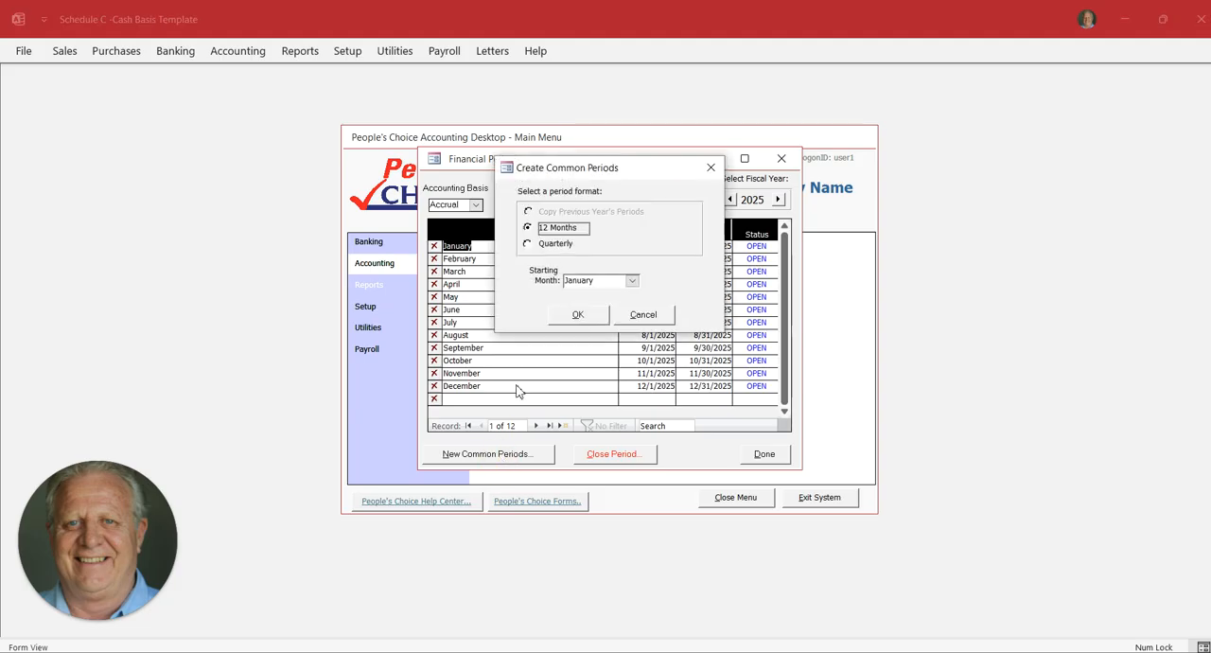
{"action": "left_click", "coordinate": [578, 315]}
{"action": "left_click", "coordinate": [665, 402]}
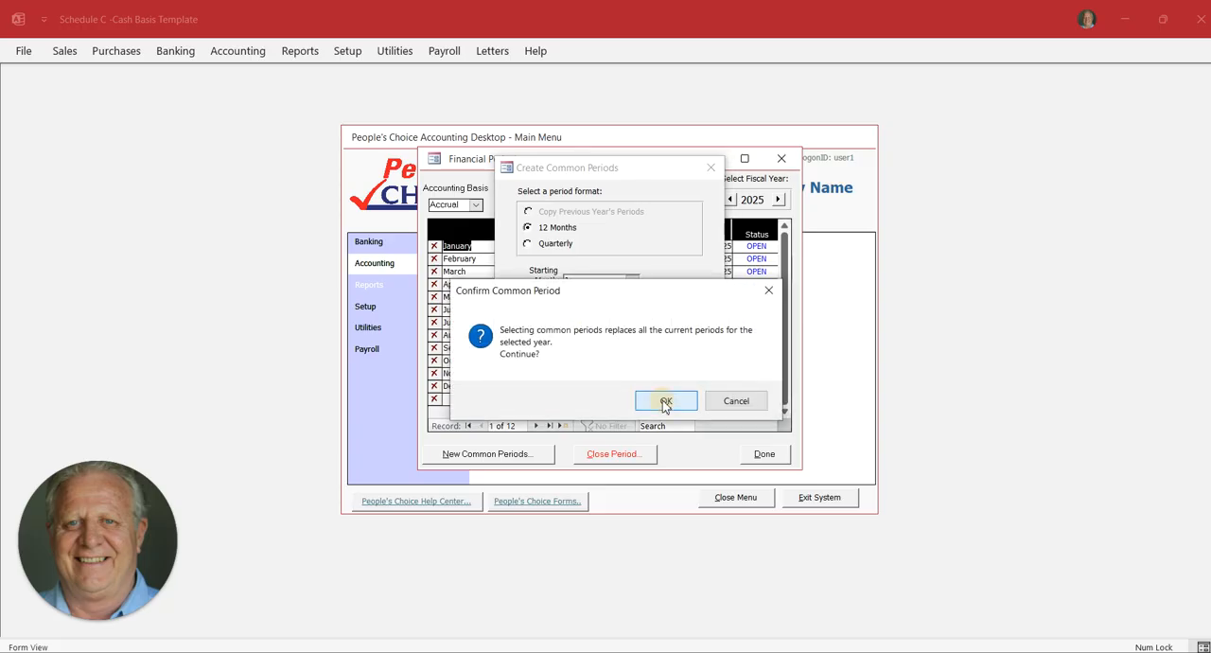
Create the fiscal year 2026 periods by copying the previous year's periods, then return to 2025 and close the financial periods
{"action": "left_click", "coordinate": [778, 200]}
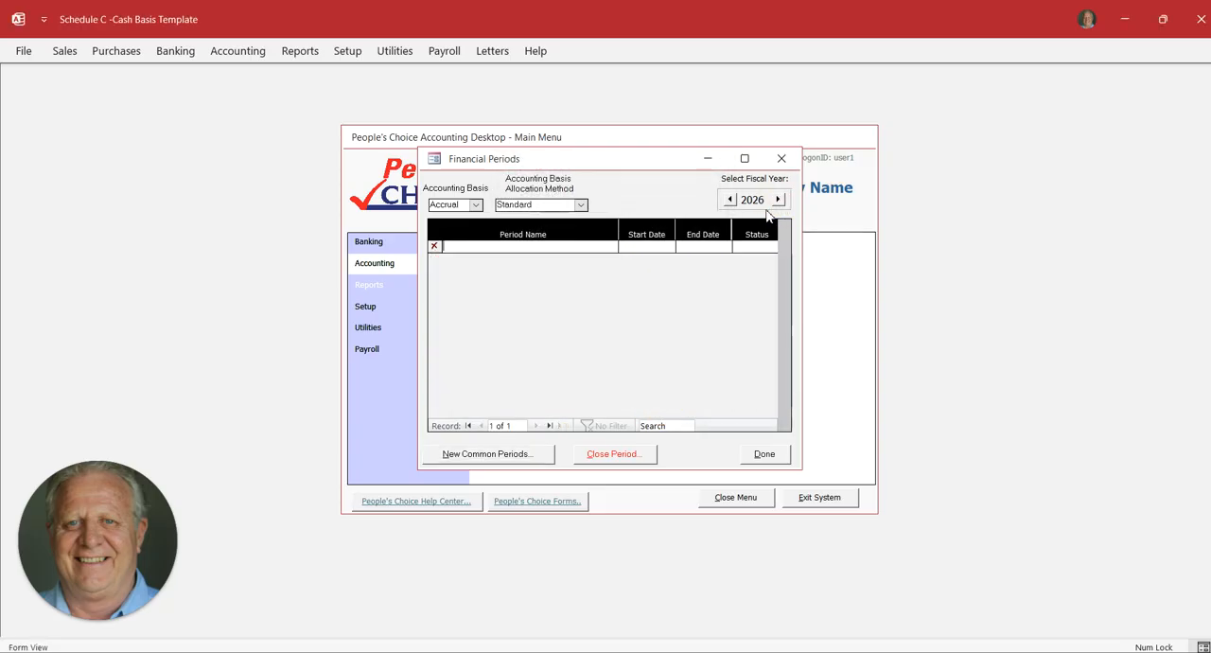
{"action": "left_click", "coordinate": [496, 455]}
{"action": "left_click", "coordinate": [575, 317]}
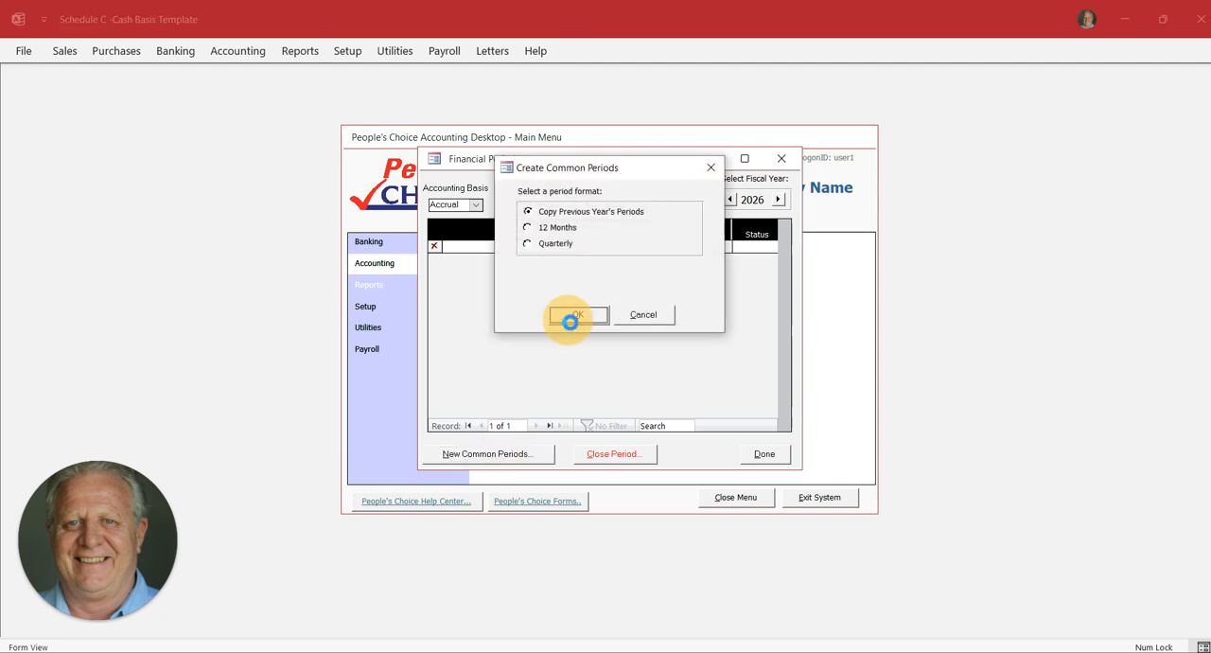
{"action": "left_click", "coordinate": [730, 201]}
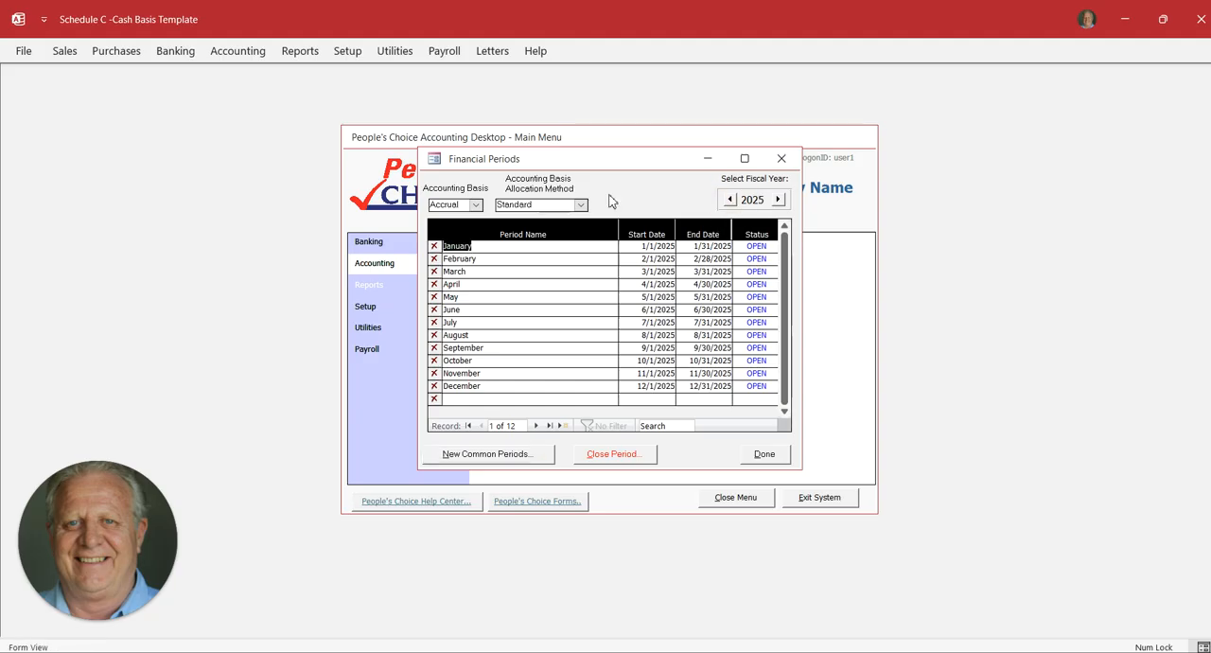
{"action": "left_click", "coordinate": [764, 455]}
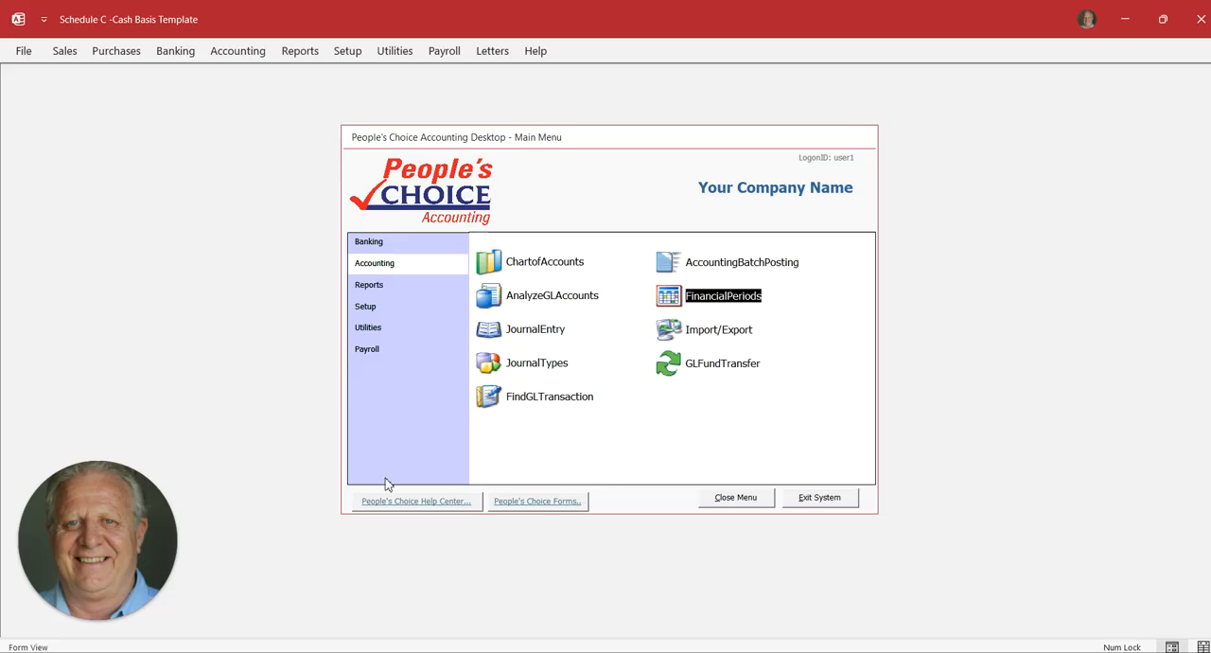
Create a new deposit of $500.00 into the Your Bank Name checking account
{"action": "left_click", "coordinate": [370, 243]}
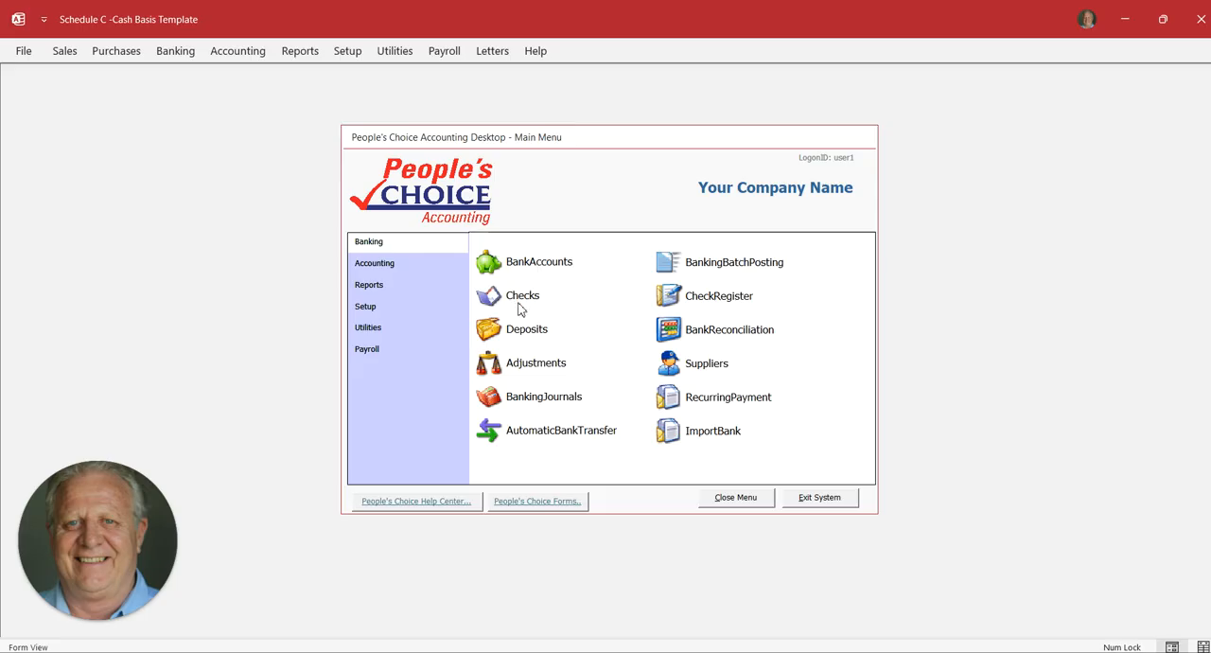
{"action": "left_click", "coordinate": [527, 332]}
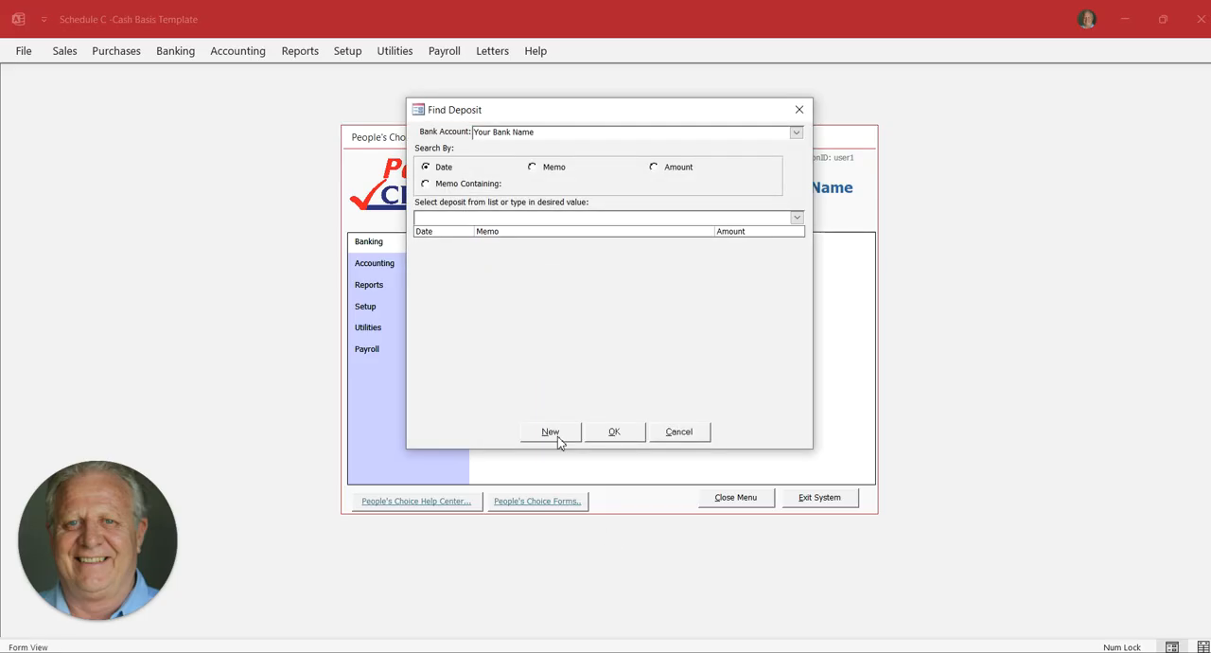
{"action": "left_click", "coordinate": [797, 134]}
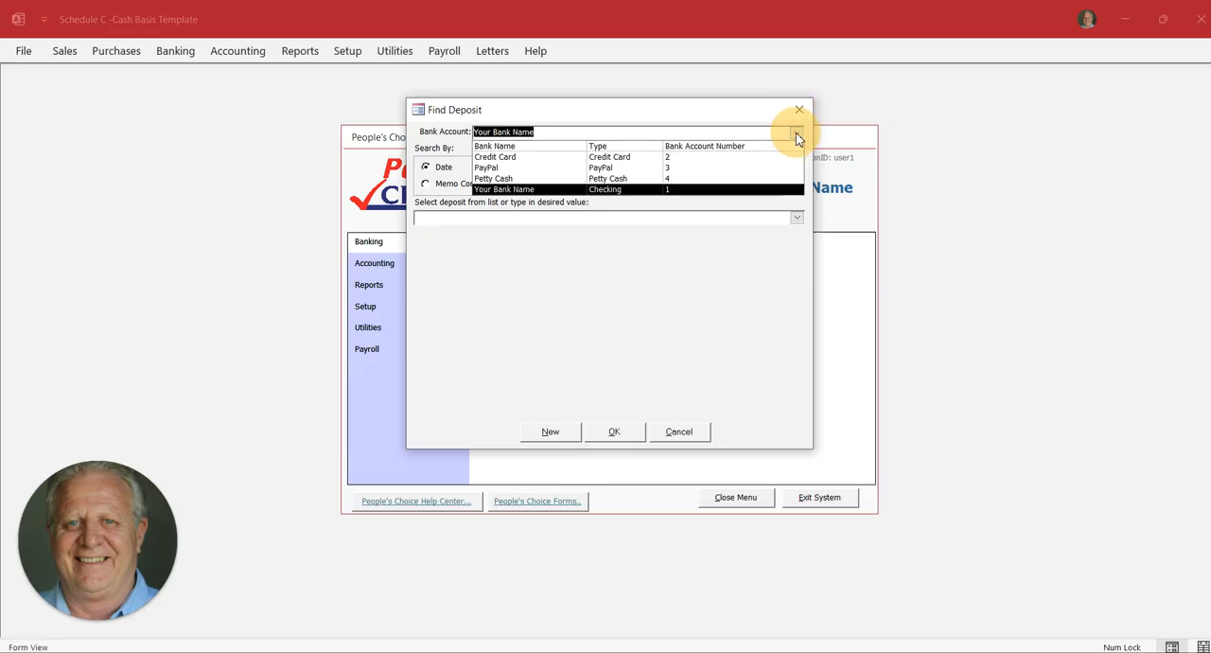
{"action": "left_click", "coordinate": [797, 133]}
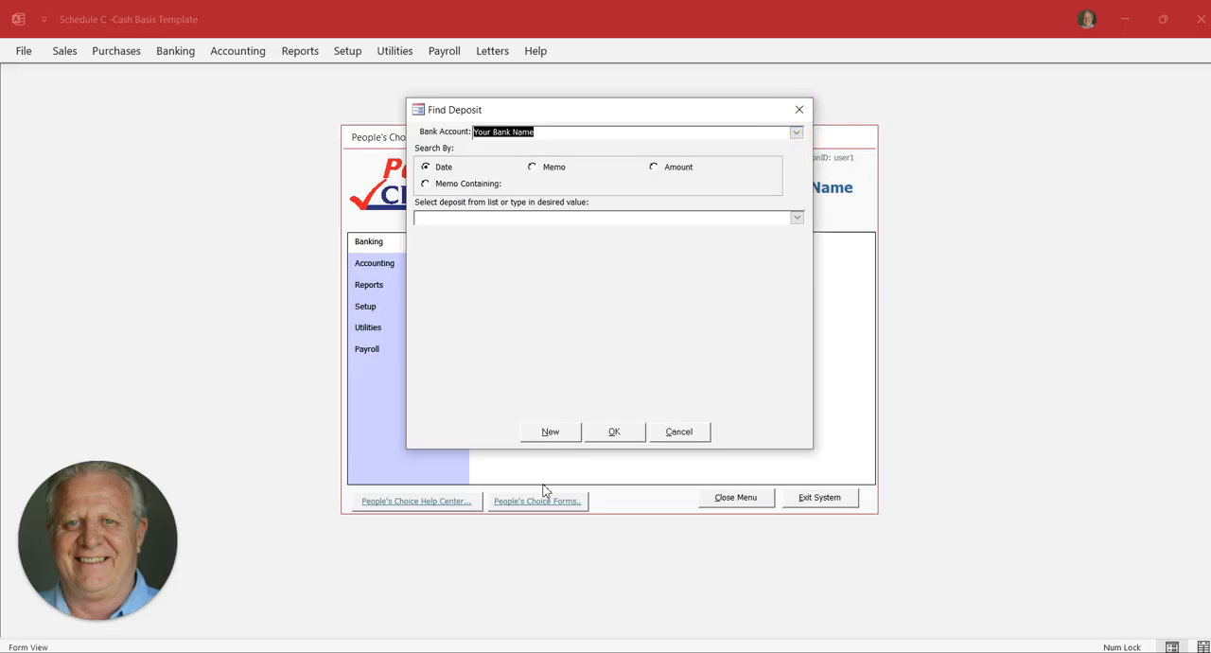
{"action": "left_click", "coordinate": [549, 431]}
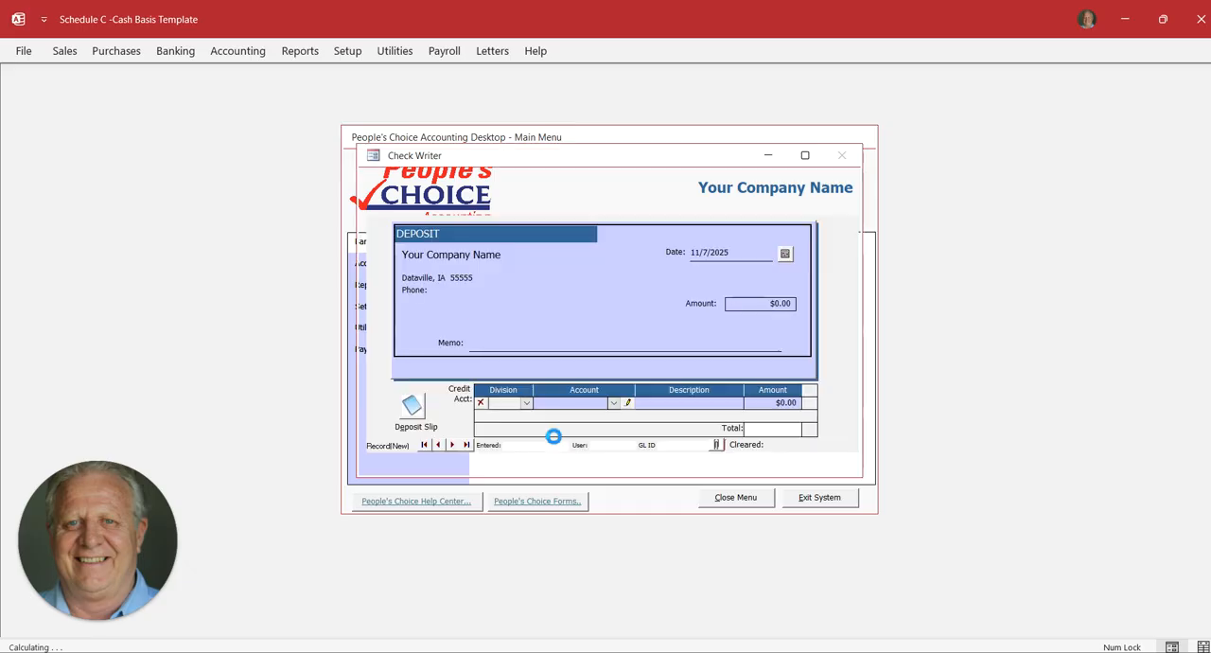
{"action": "type", "text": "5"}
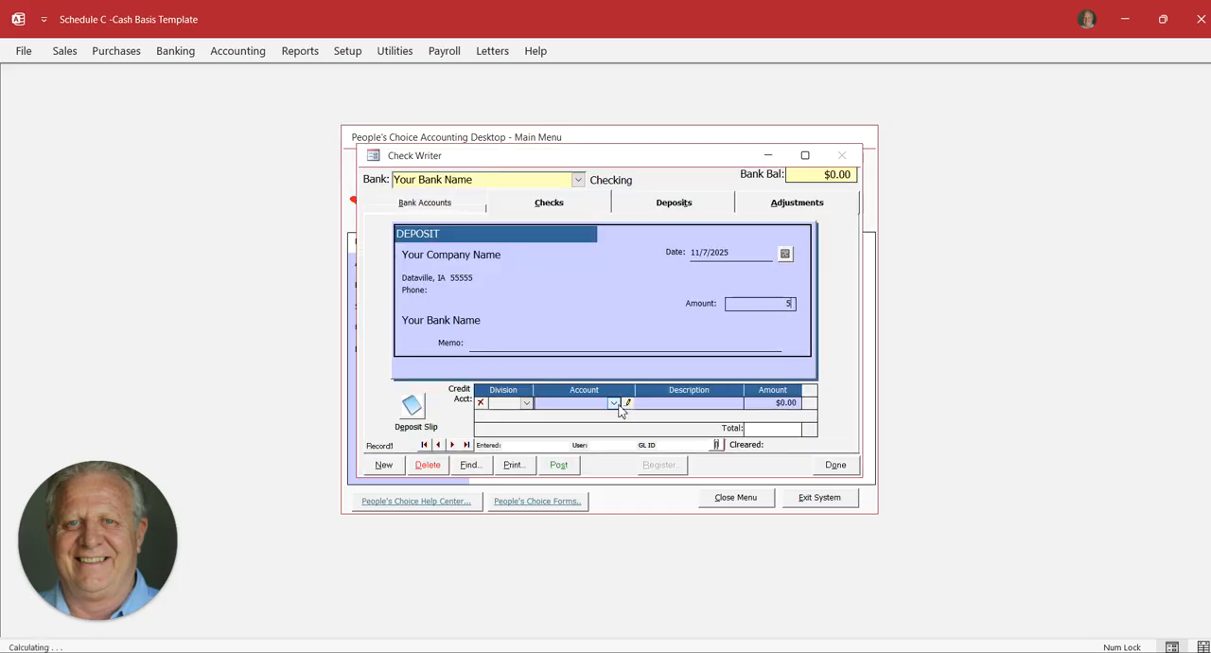
{"action": "type", "text": "000"}
{"action": "key", "text": "BackSpace"}
{"action": "key", "text": "Tab"}
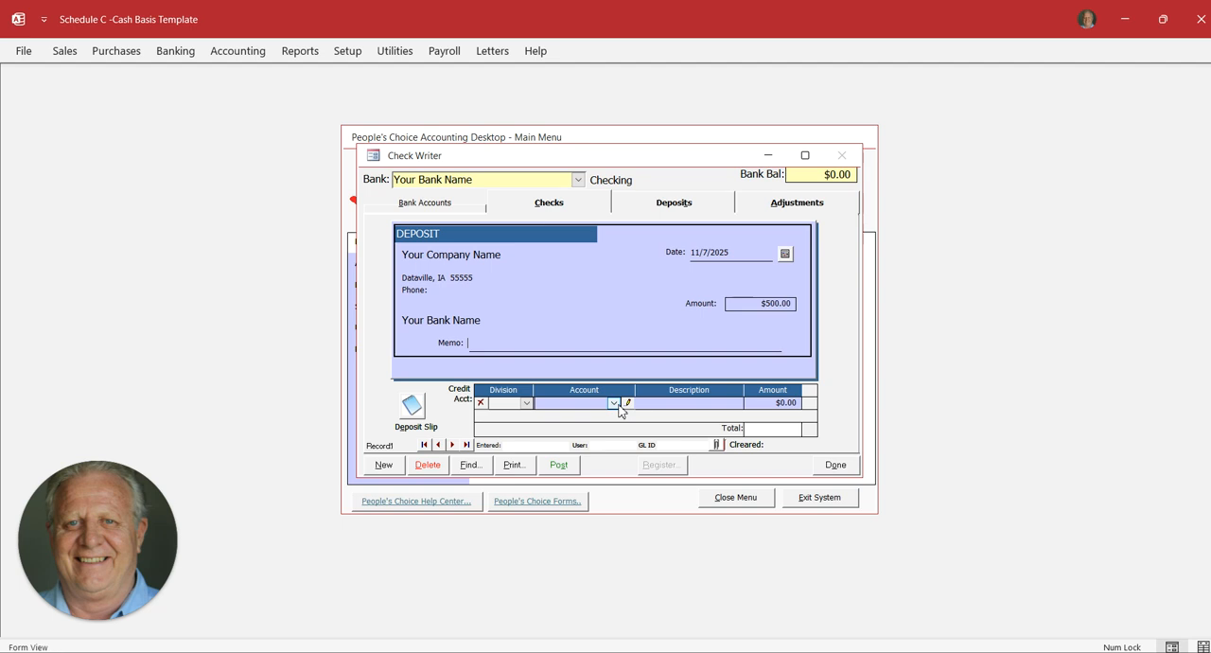
Set the deposit date to February 3, 2025
{"action": "left_click", "coordinate": [785, 254]}
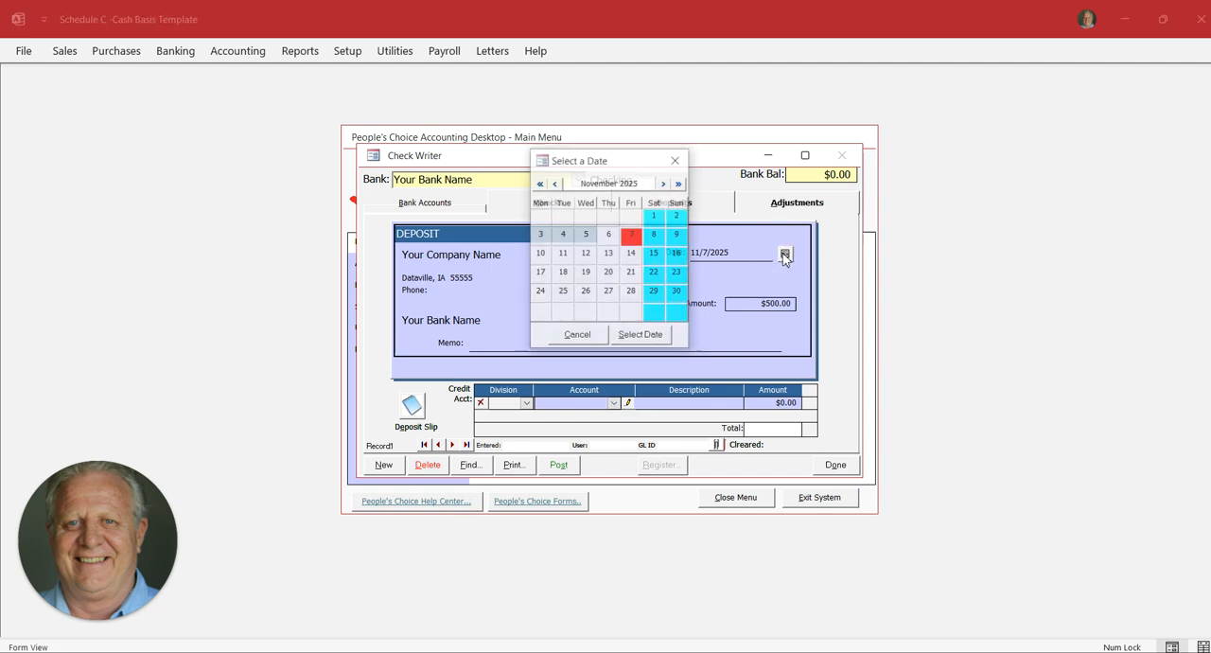
{"action": "left_click", "coordinate": [556, 183]}
{"action": "left_click", "coordinate": [555, 184]}
{"action": "left_click", "coordinate": [556, 184]}
{"action": "left_click", "coordinate": [555, 184]}
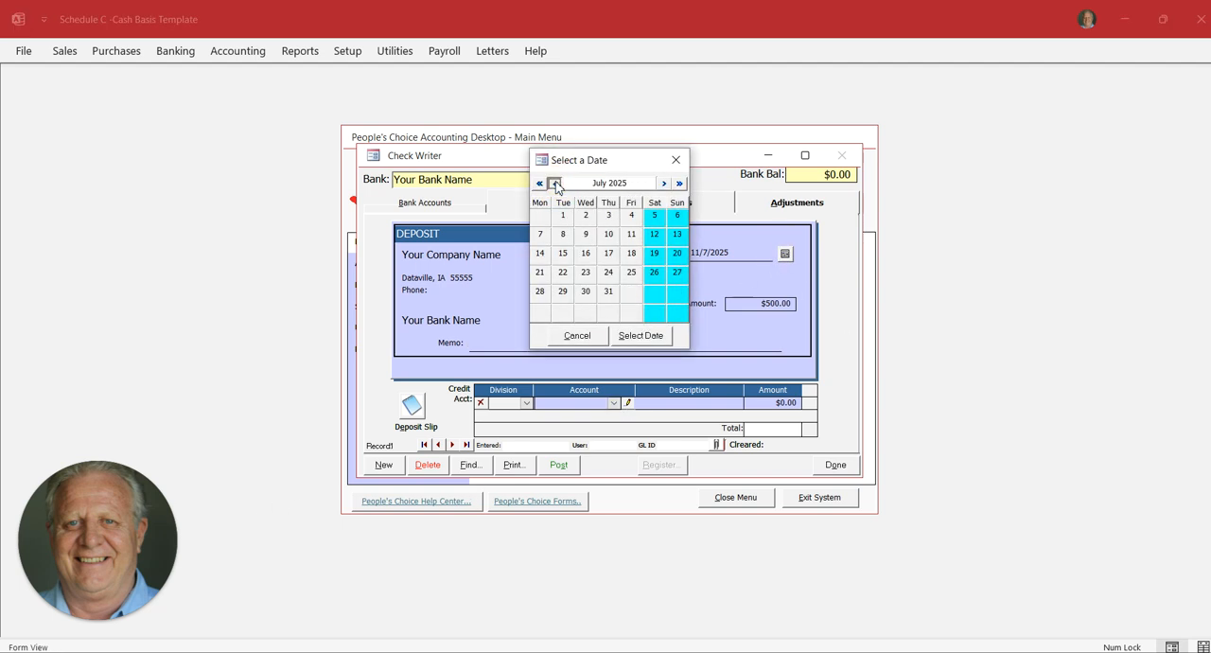
{"action": "left_click", "coordinate": [556, 183]}
{"action": "left_click", "coordinate": [556, 183]}
{"action": "double_click", "coordinate": [555, 183]}
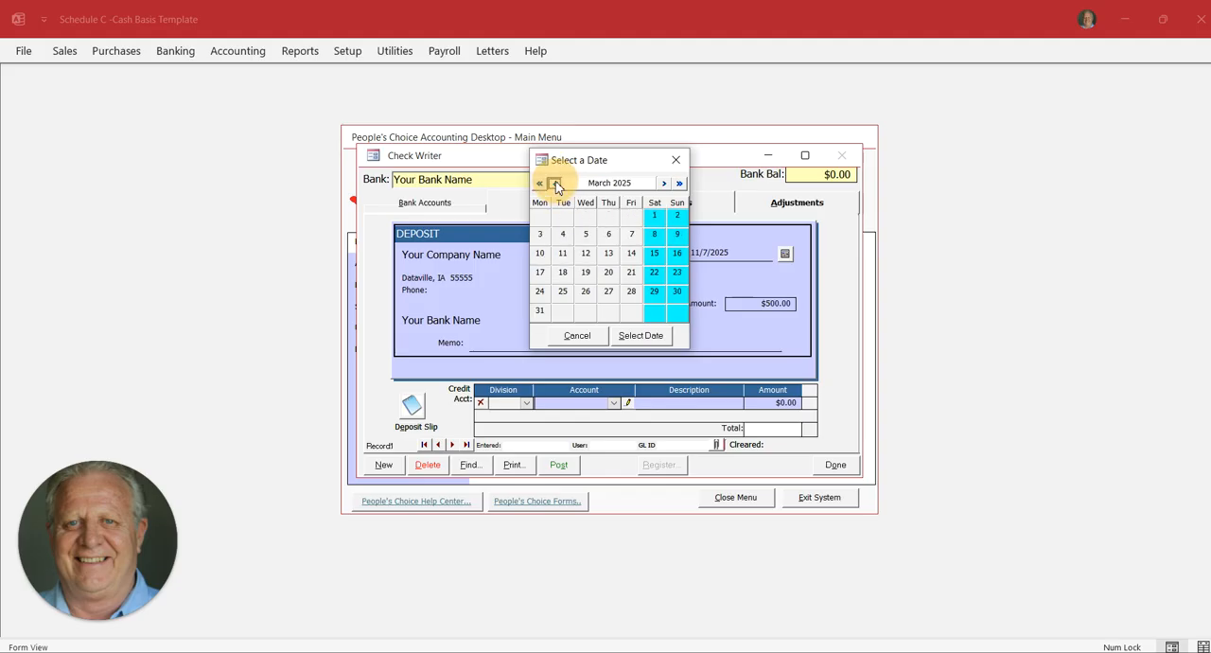
{"action": "left_click", "coordinate": [555, 184]}
{"action": "left_click", "coordinate": [541, 235]}
{"action": "left_click", "coordinate": [642, 336]}
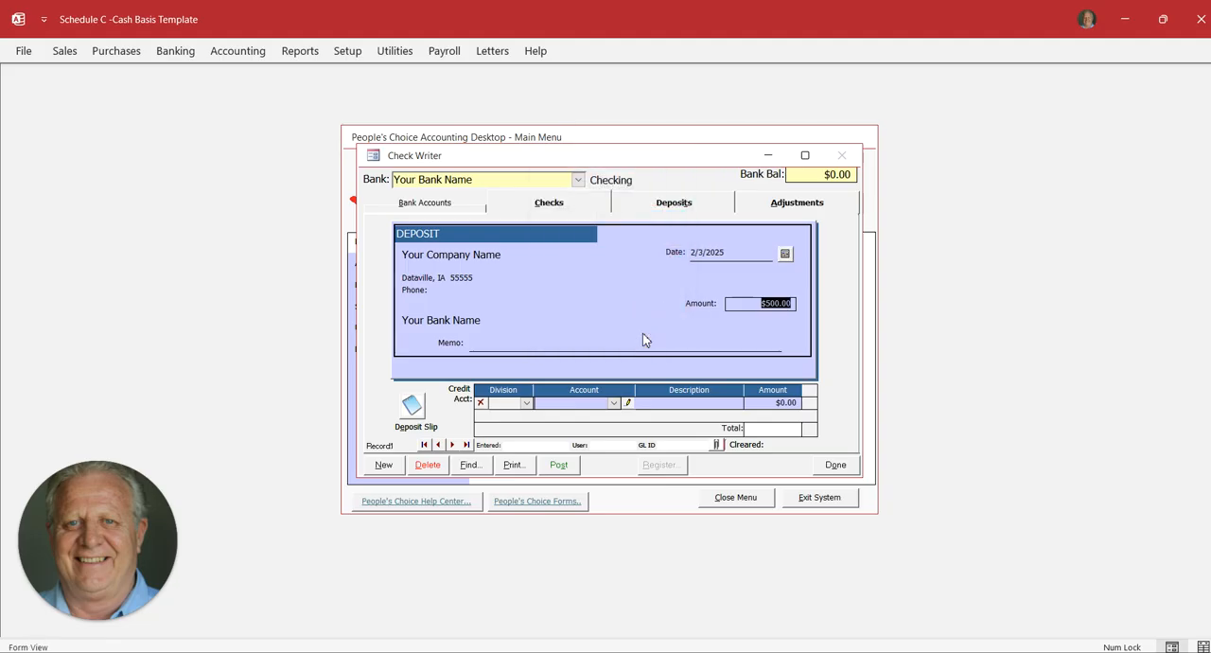
Enter the deposit memo "Opened business checking account" and credit the amount to account 30400 Capital
{"action": "left_click", "coordinate": [516, 343]}
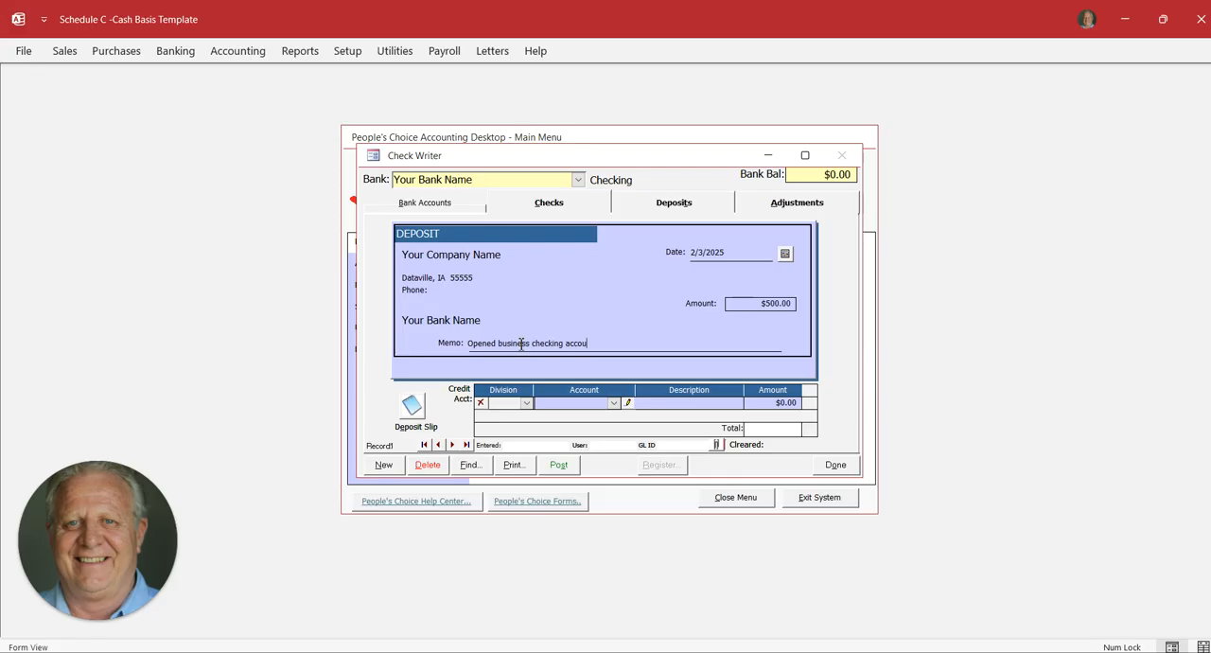
{"action": "left_click", "coordinate": [613, 402]}
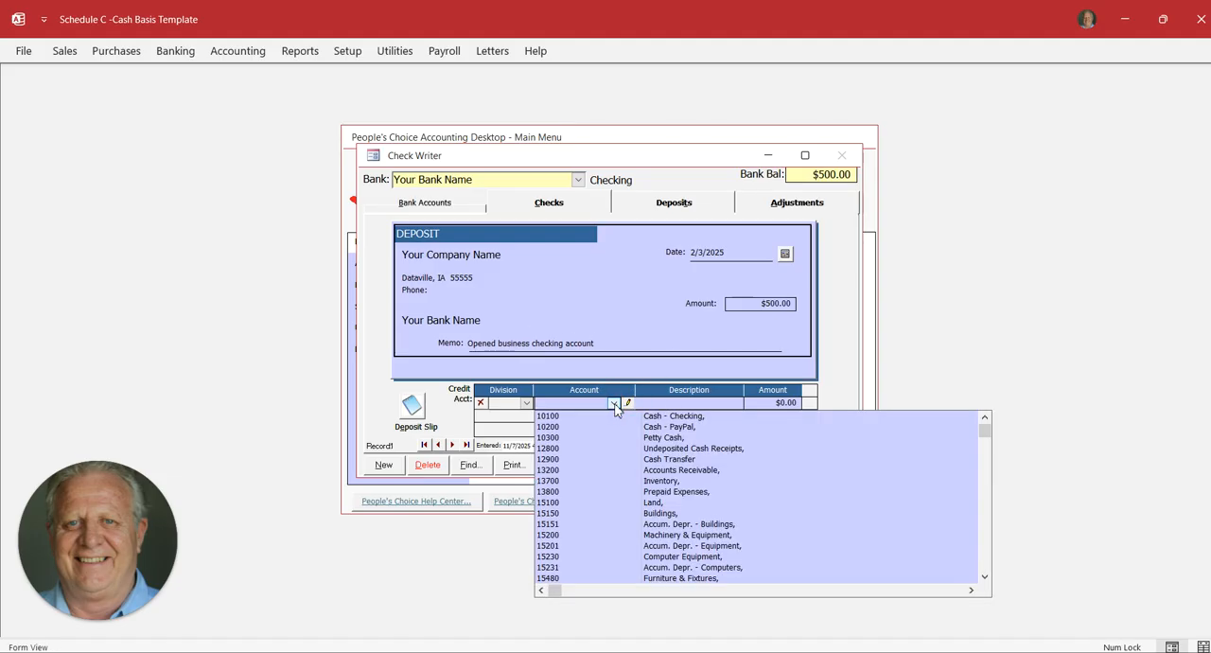
{"action": "type", "text": "4"}
{"action": "key", "text": "Down"}
{"action": "key", "text": "Down"}
{"action": "key", "text": "Up"}
{"action": "key", "text": "Up"}
{"action": "key", "text": "Up"}
{"action": "key", "text": "Up"}
{"action": "key", "text": "Up"}
{"action": "key", "text": "Up"}
{"action": "key", "text": "Down"}
{"action": "key", "text": "Down"}
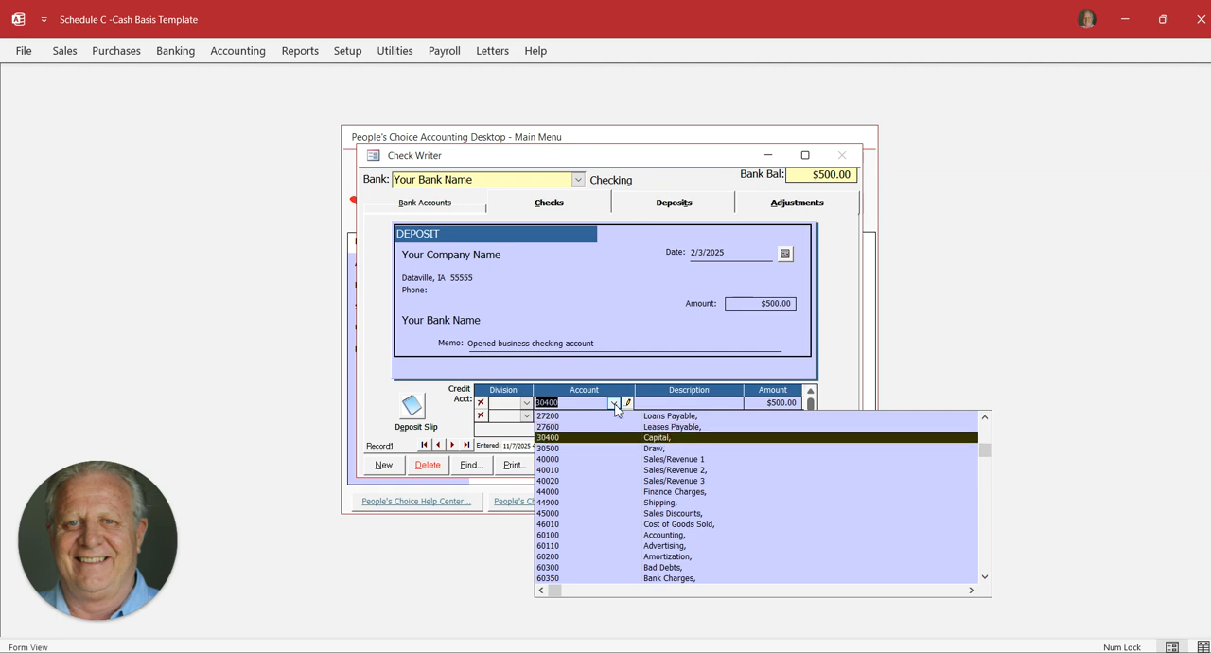
{"action": "key", "text": "Return"}
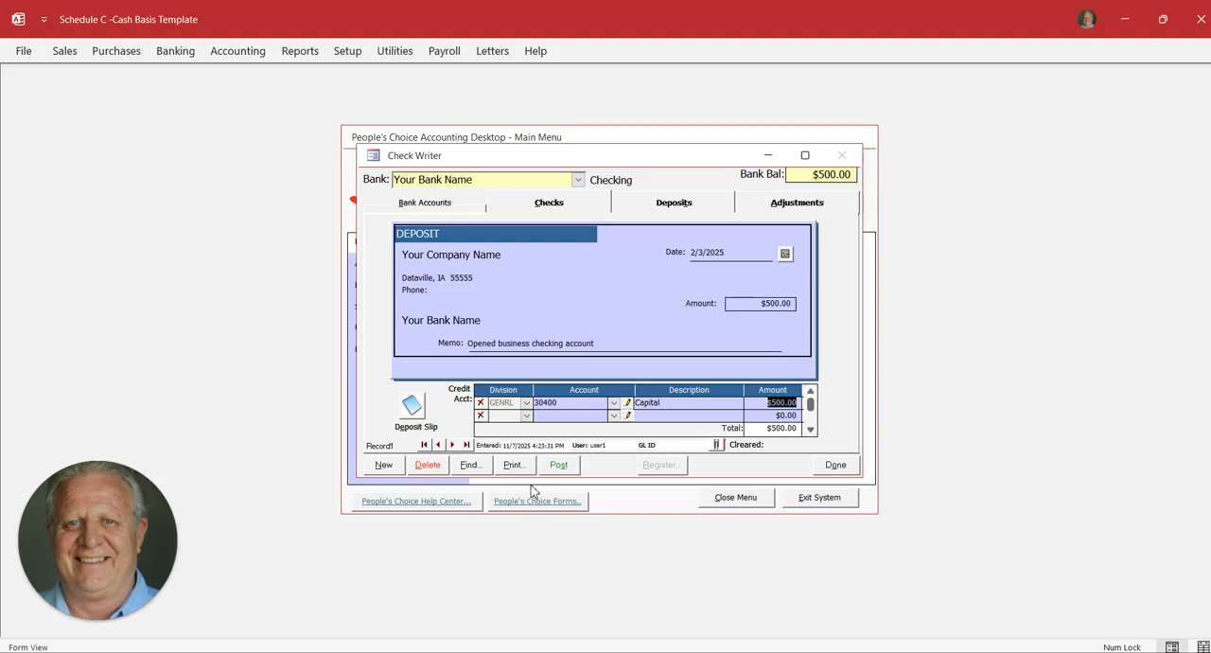
Post the deposit, accepting that it can no longer be changed, and close the deposit form
{"action": "left_click", "coordinate": [562, 469]}
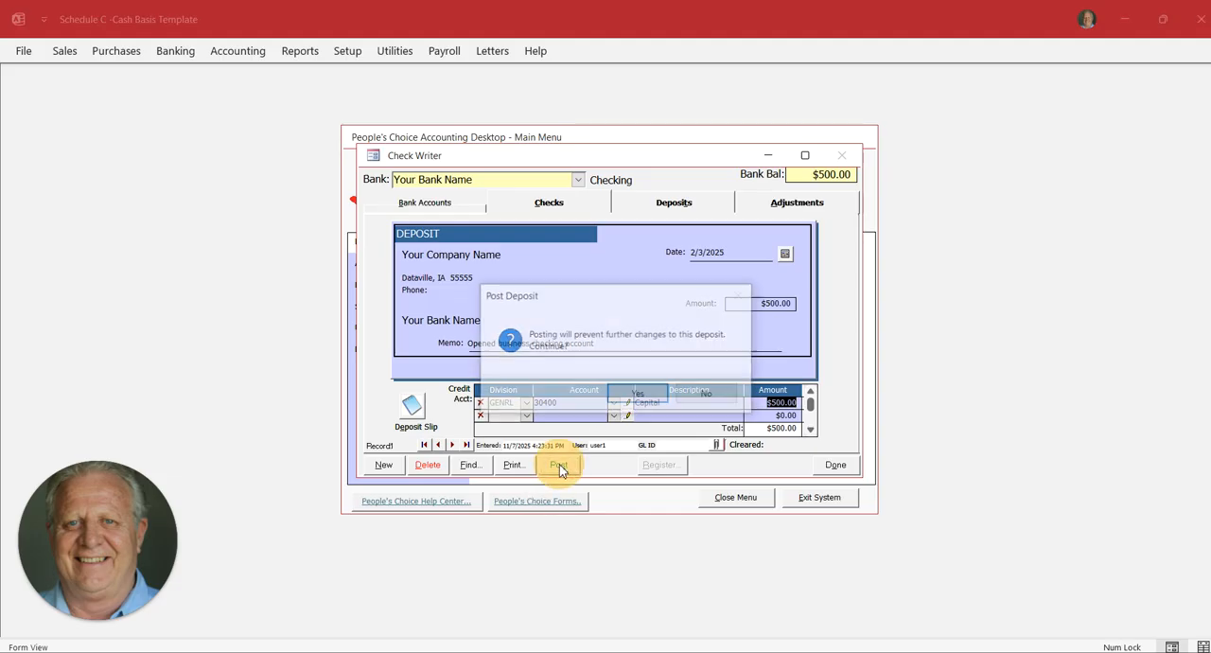
{"action": "left_click", "coordinate": [650, 399]}
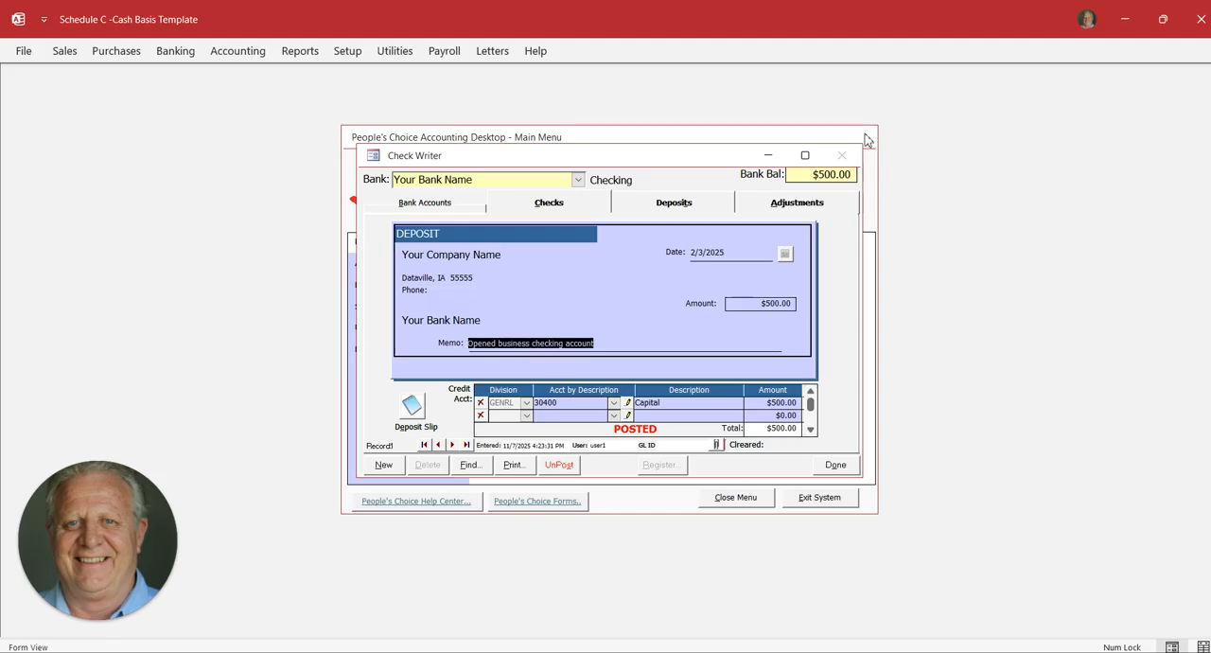
{"action": "left_click", "coordinate": [836, 465]}
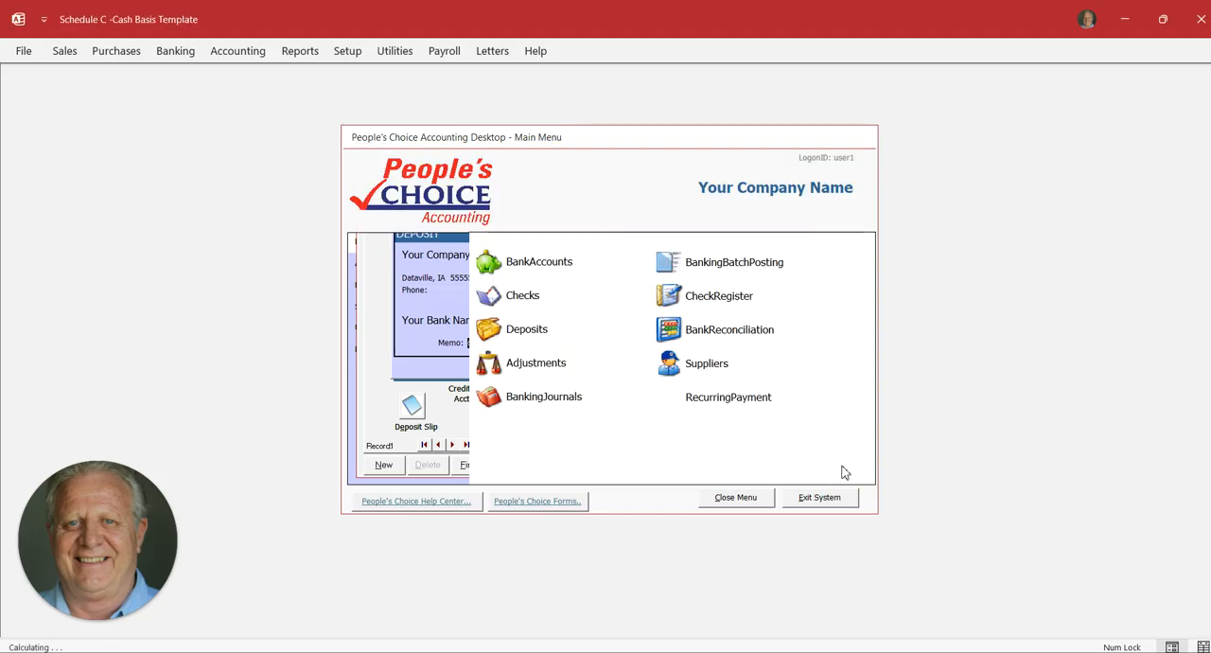
Start a new check on the Your Bank Name account and set its check type to Manual
{"action": "left_click", "coordinate": [496, 296]}
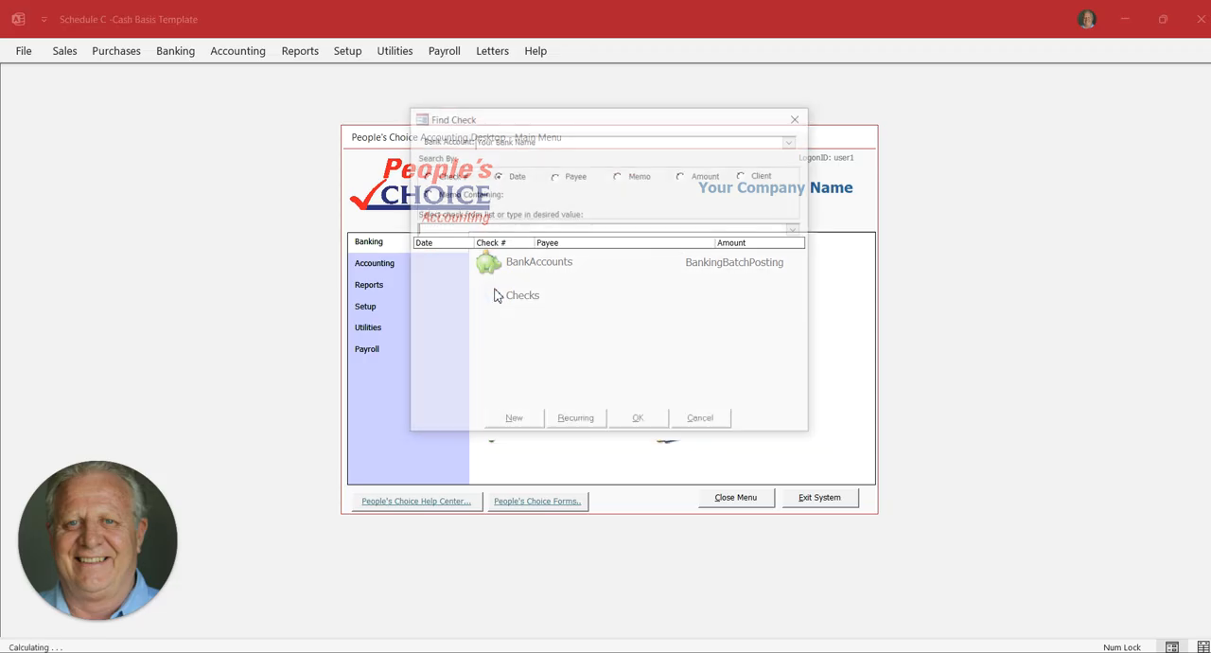
{"action": "left_click", "coordinate": [530, 423]}
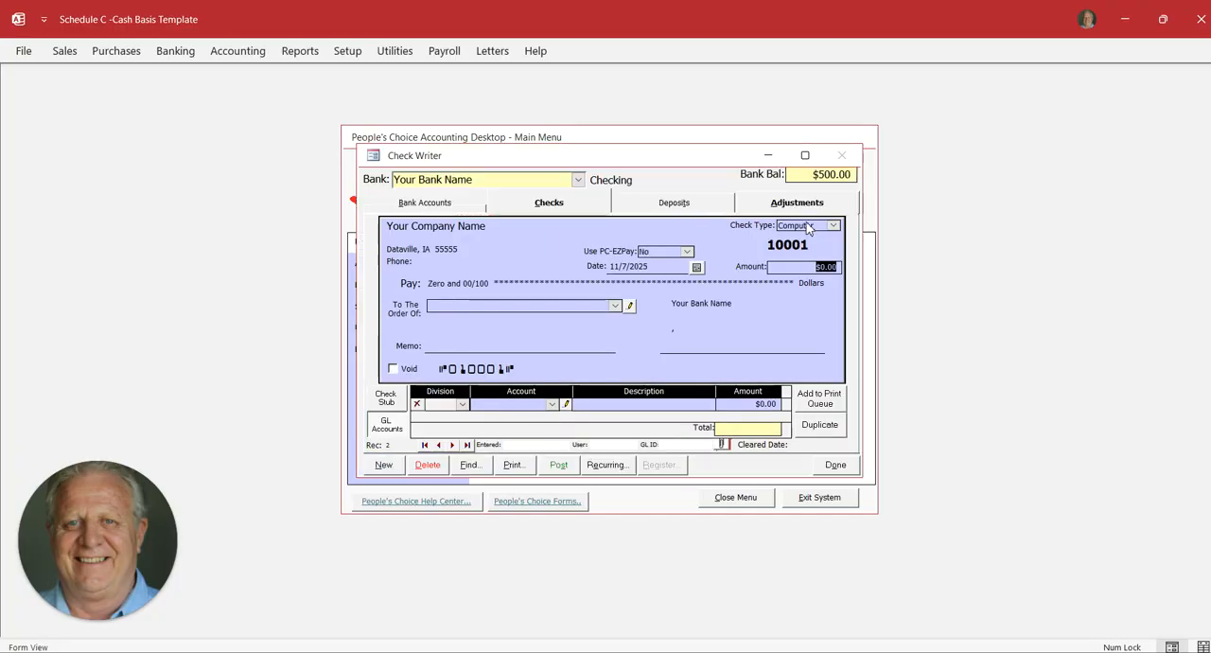
{"action": "left_click", "coordinate": [834, 226]}
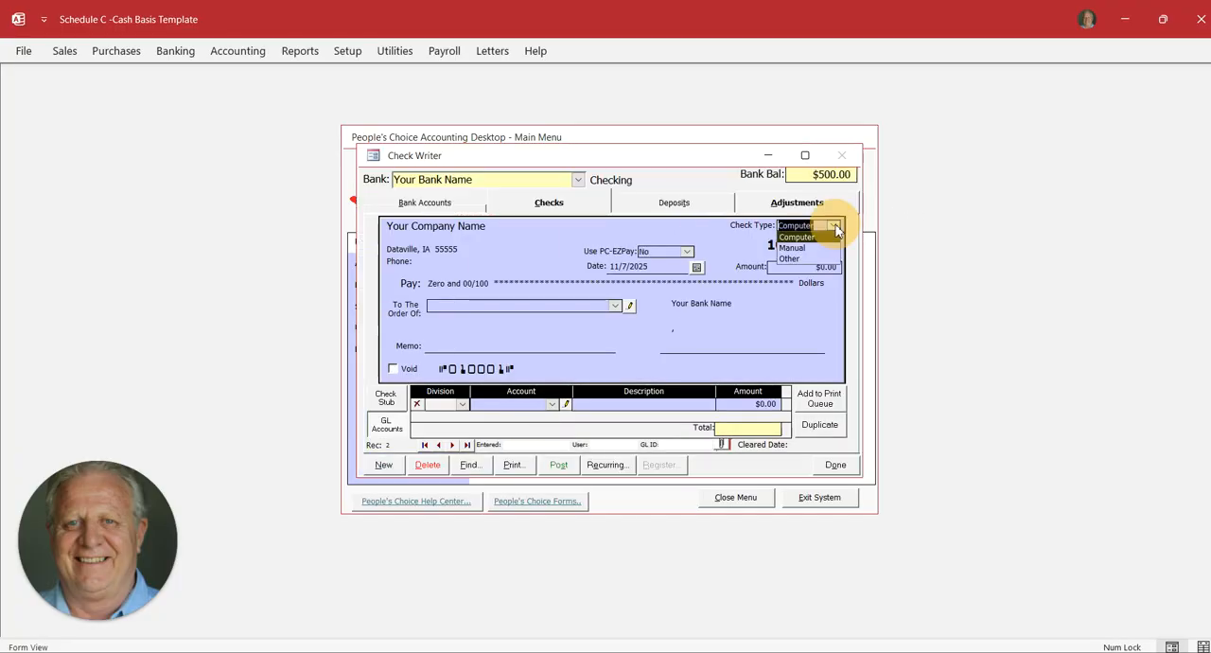
{"action": "left_click", "coordinate": [834, 226]}
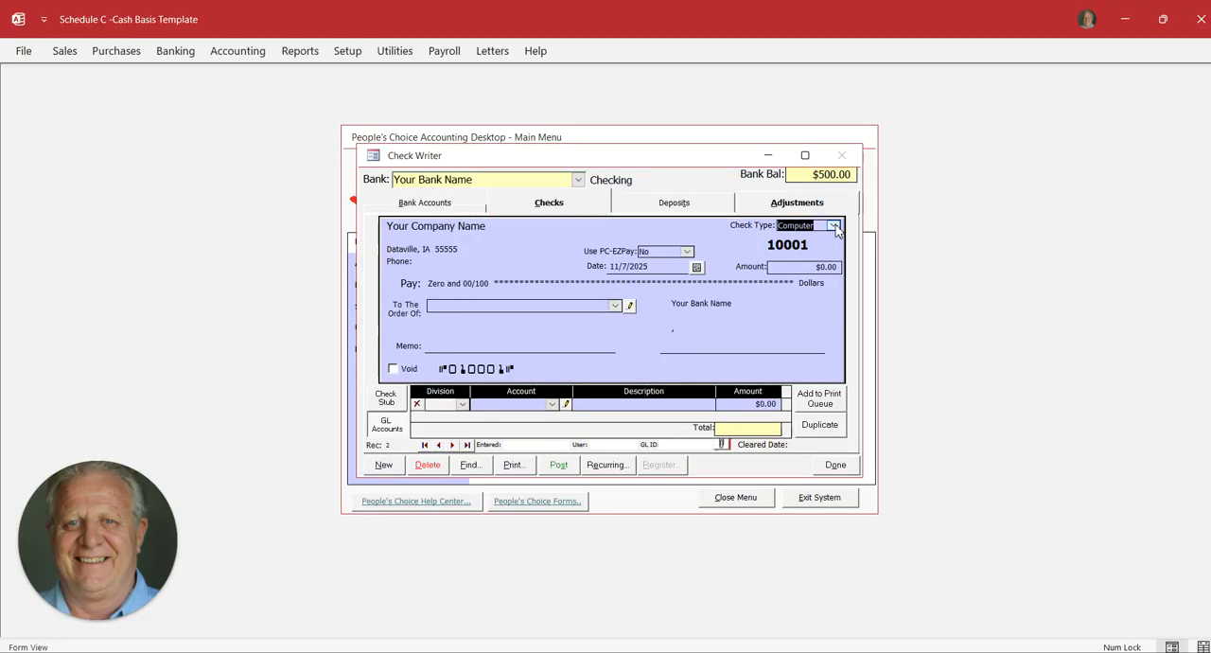
{"action": "left_click", "coordinate": [834, 227]}
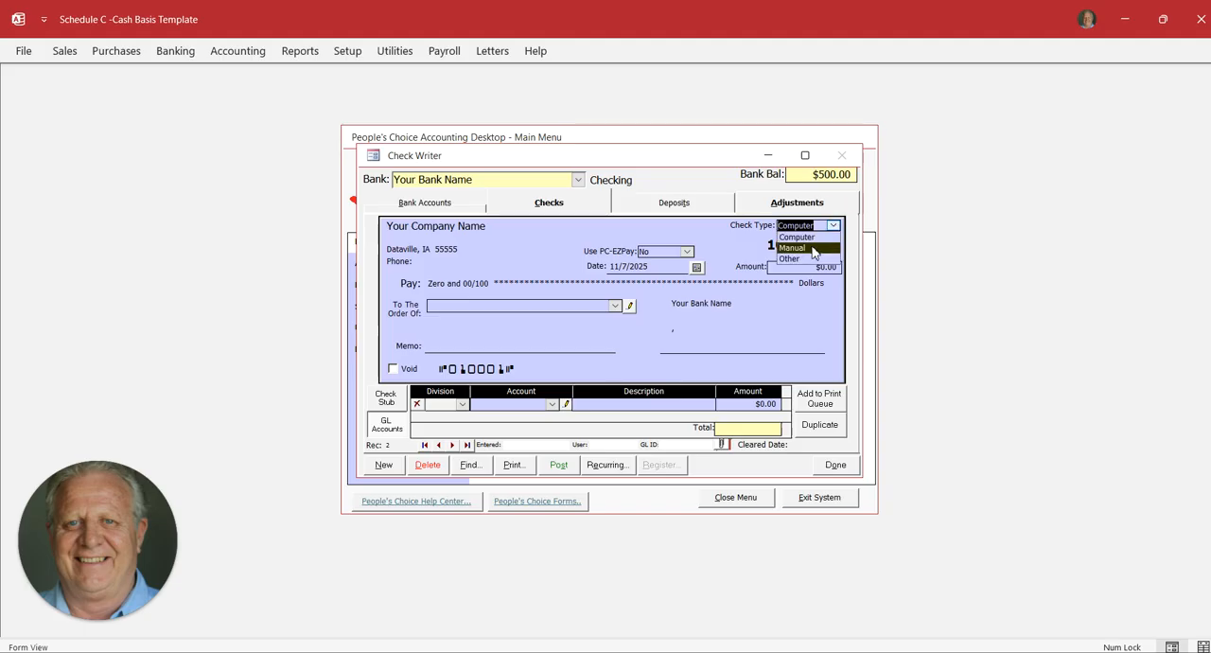
{"action": "left_click", "coordinate": [812, 248]}
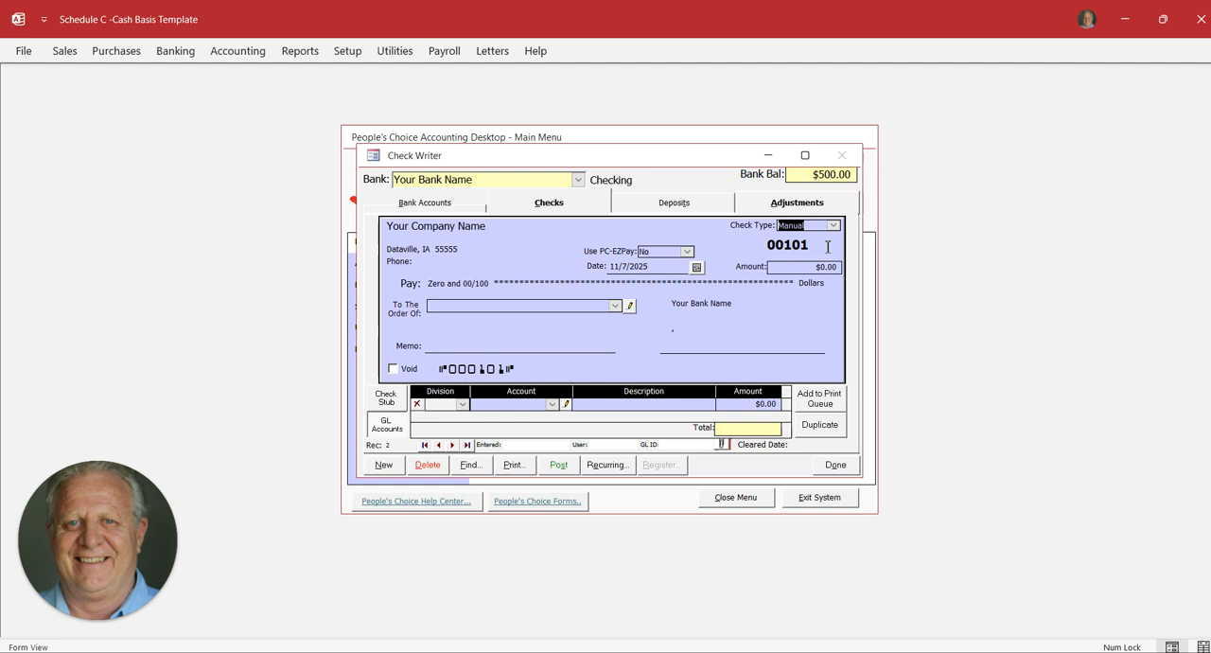
Make the check payable to ABC MARKETING and review that supplier's record, including its default expense account
{"action": "left_click", "coordinate": [616, 307]}
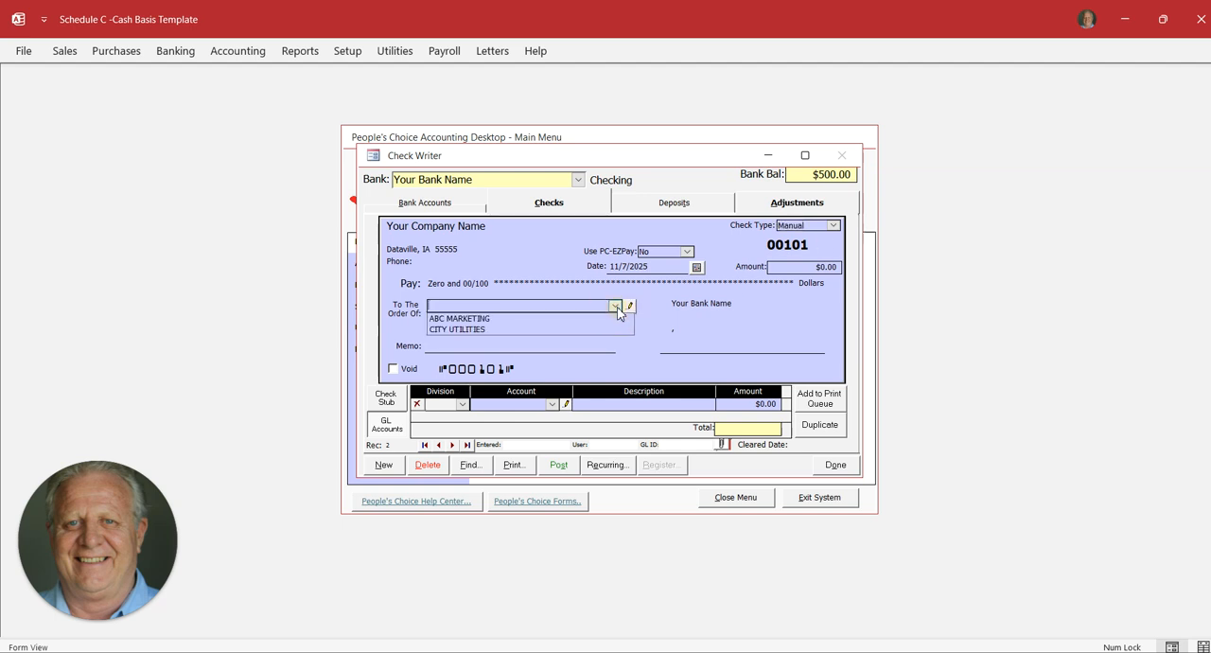
{"action": "left_click", "coordinate": [509, 318]}
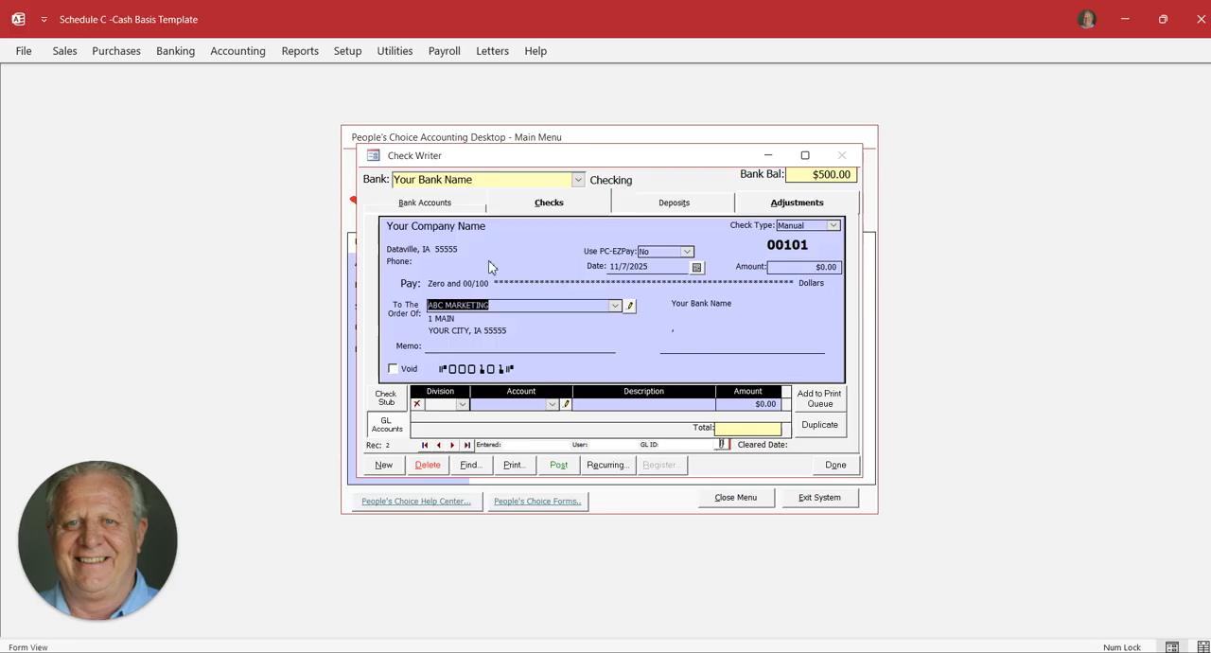
{"action": "left_click", "coordinate": [630, 305]}
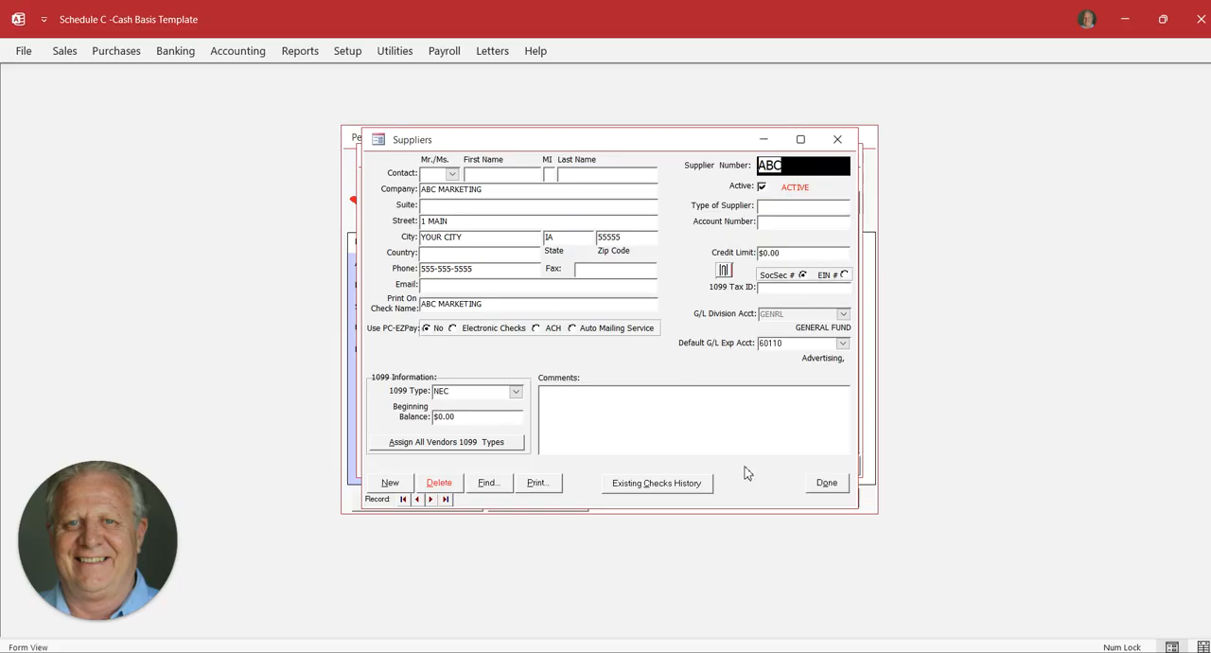
{"action": "left_click", "coordinate": [826, 483]}
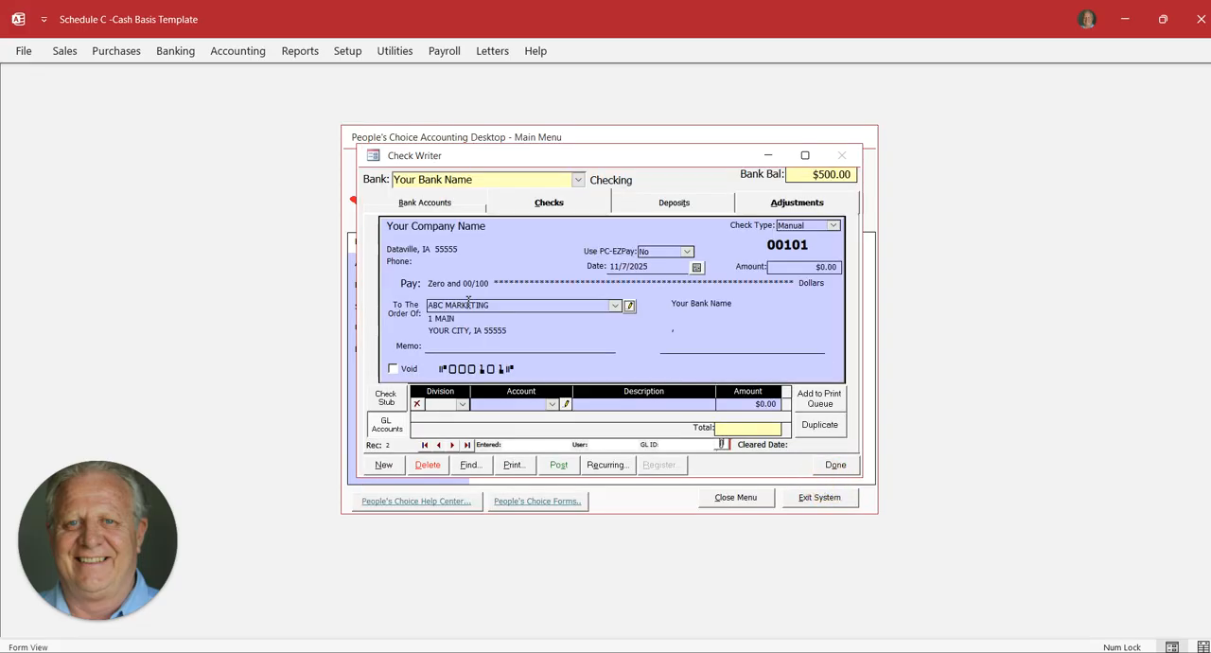
Set the check amount to $60.00 and reselect ABC MARKETING as payee to charge account 60110 Advertising
{"action": "left_click", "coordinate": [614, 308]}
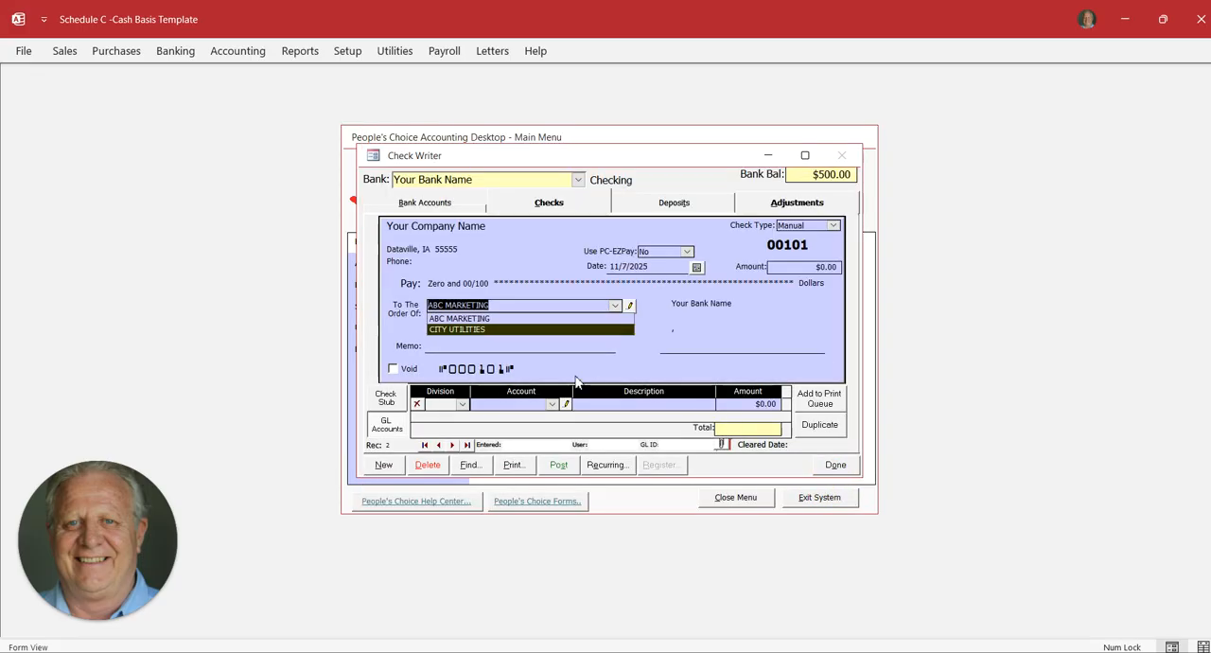
{"action": "left_click", "coordinate": [812, 270]}
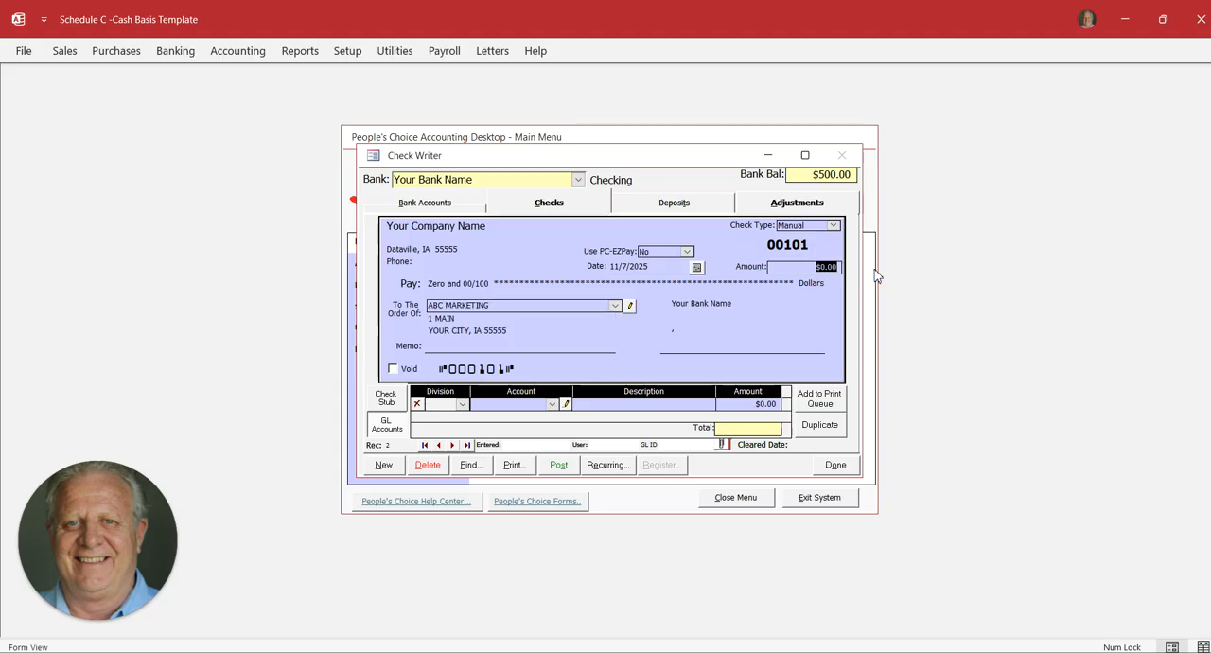
{"action": "type", "text": "60"}
{"action": "key", "text": "Tab"}
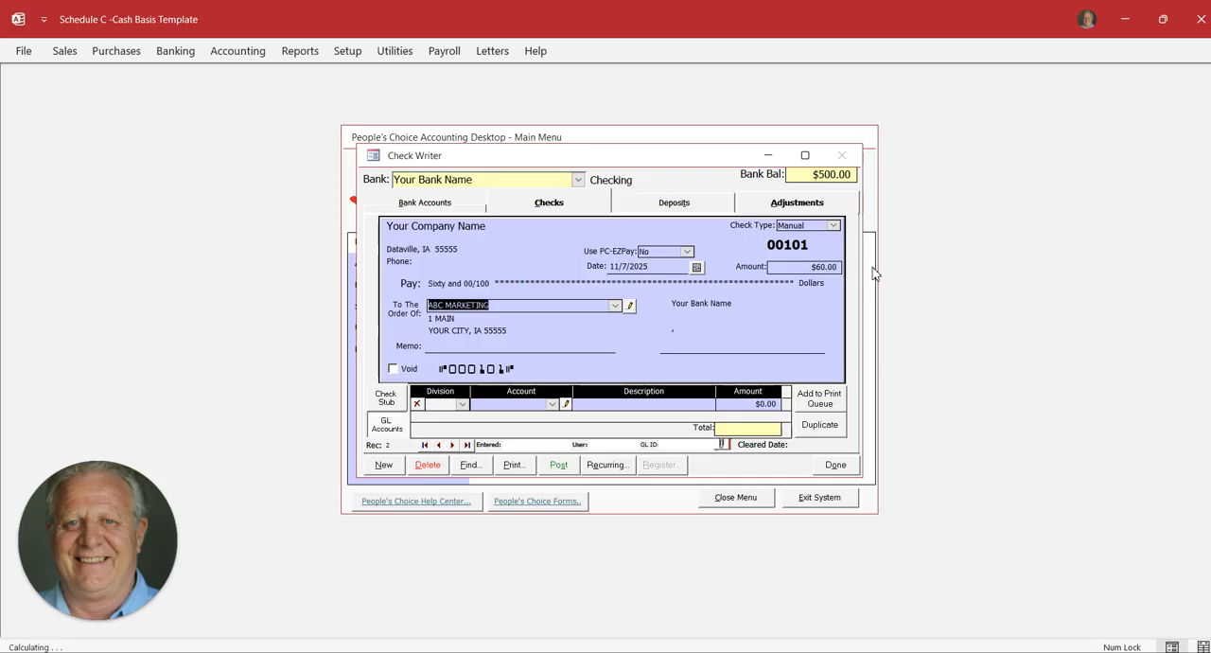
{"action": "left_click", "coordinate": [532, 349]}
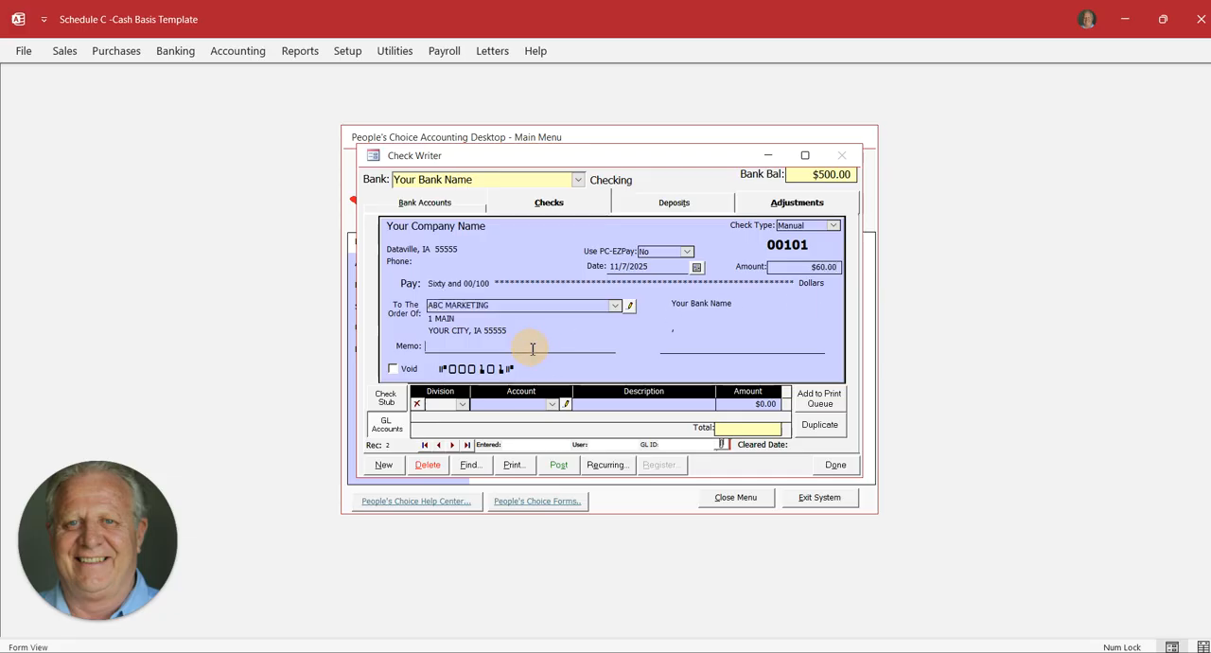
{"action": "left_click", "coordinate": [615, 305]}
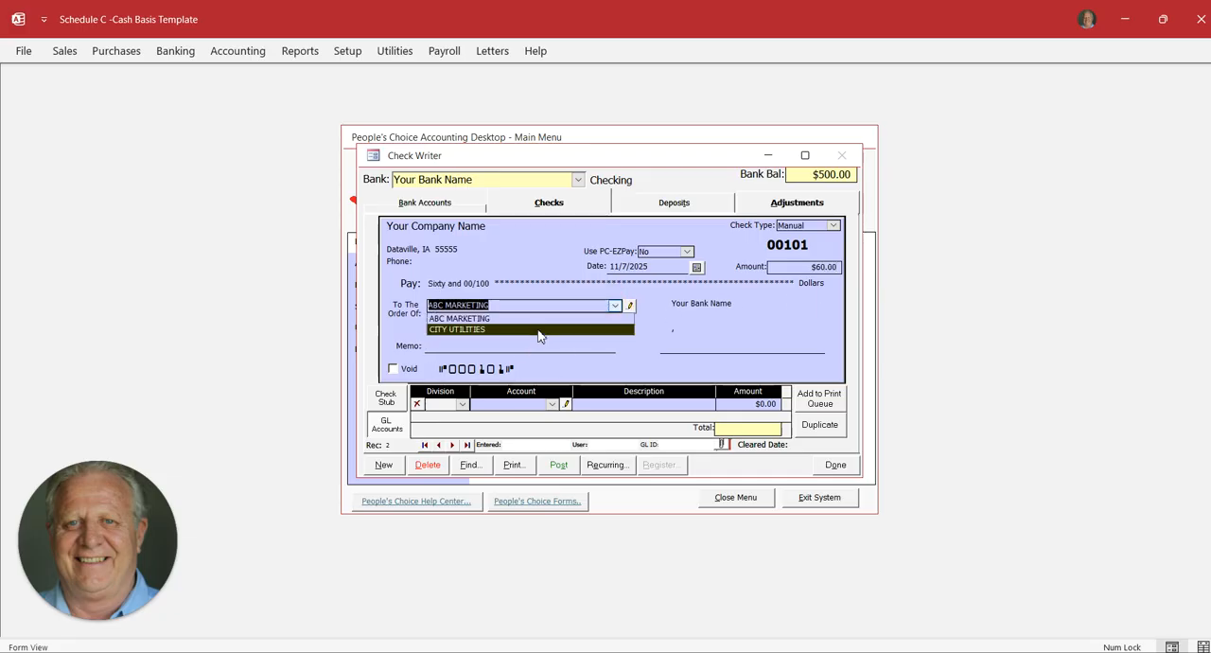
{"action": "left_click", "coordinate": [544, 329]}
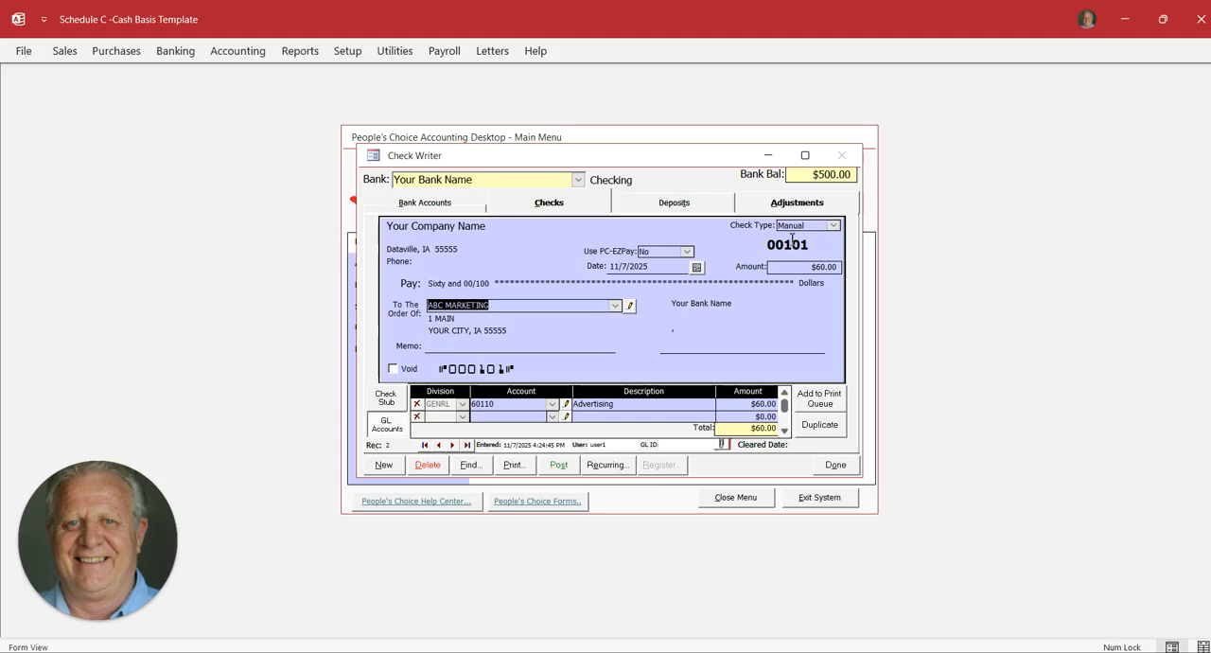
Post the ABC MARKETING check, and look it up again in the check search before closing the check form
{"action": "left_click", "coordinate": [561, 469]}
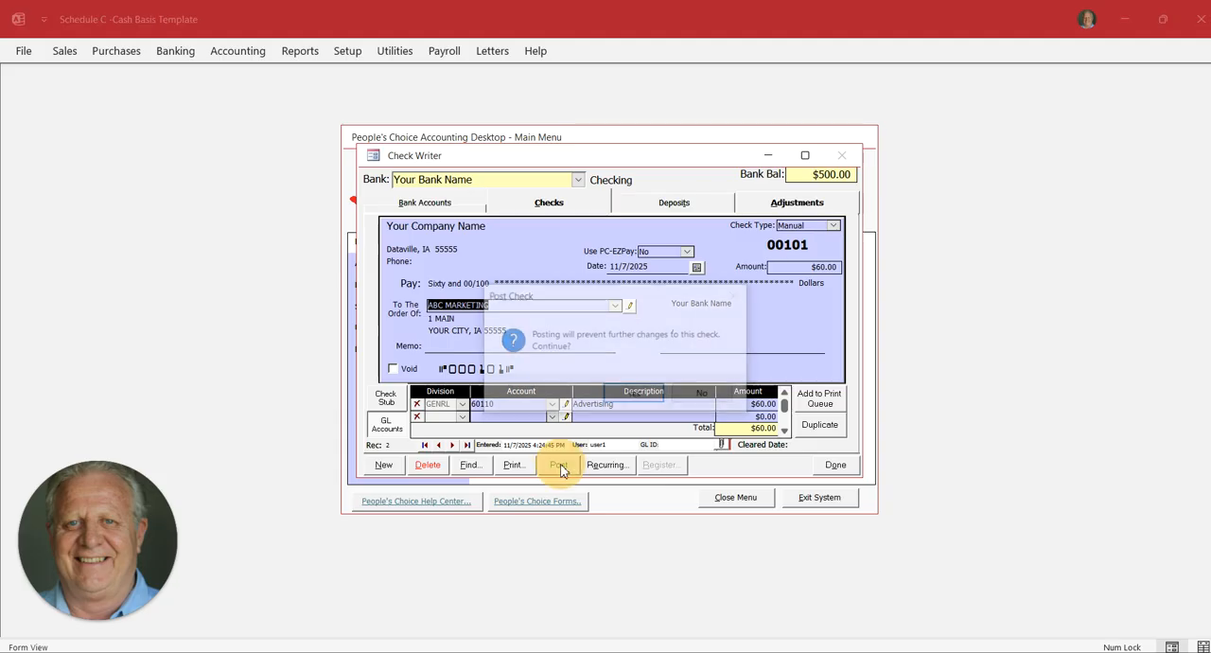
{"action": "left_click", "coordinate": [634, 393]}
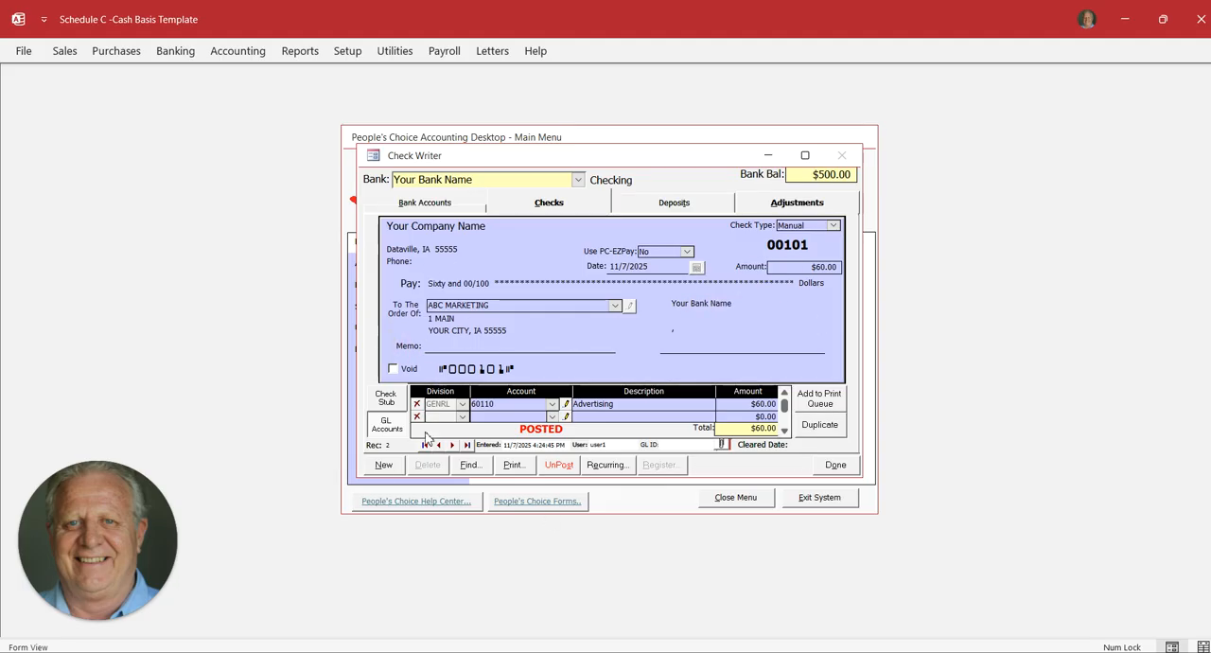
{"action": "left_click", "coordinate": [470, 465]}
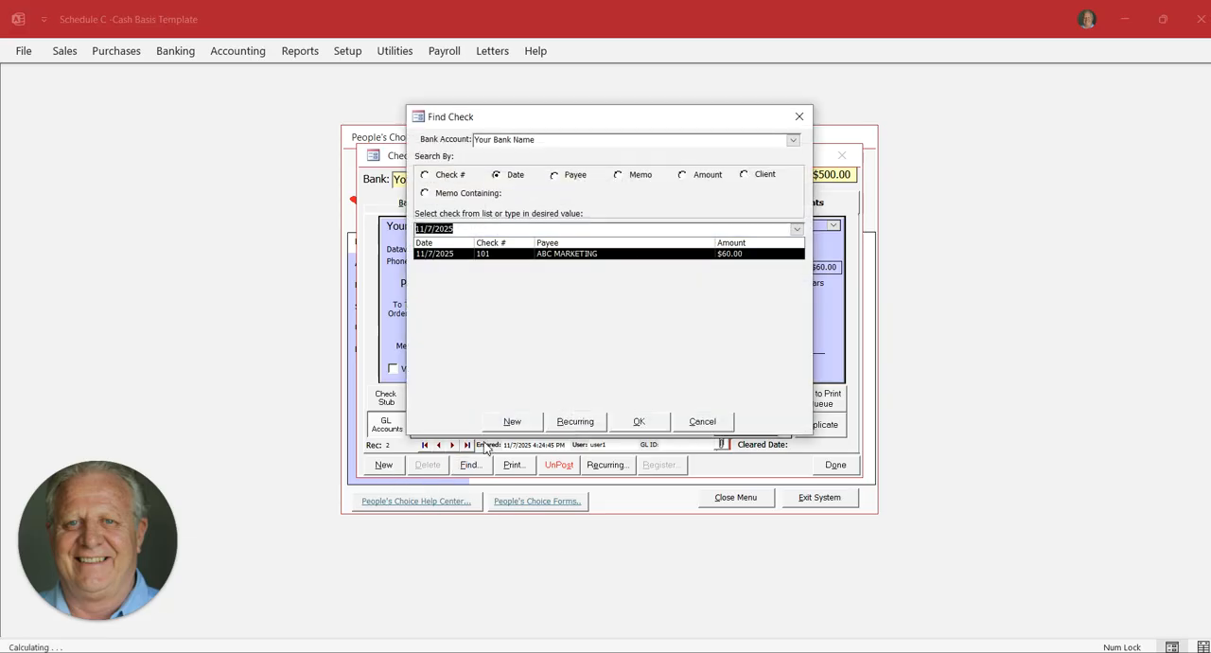
{"action": "double_click", "coordinate": [590, 254]}
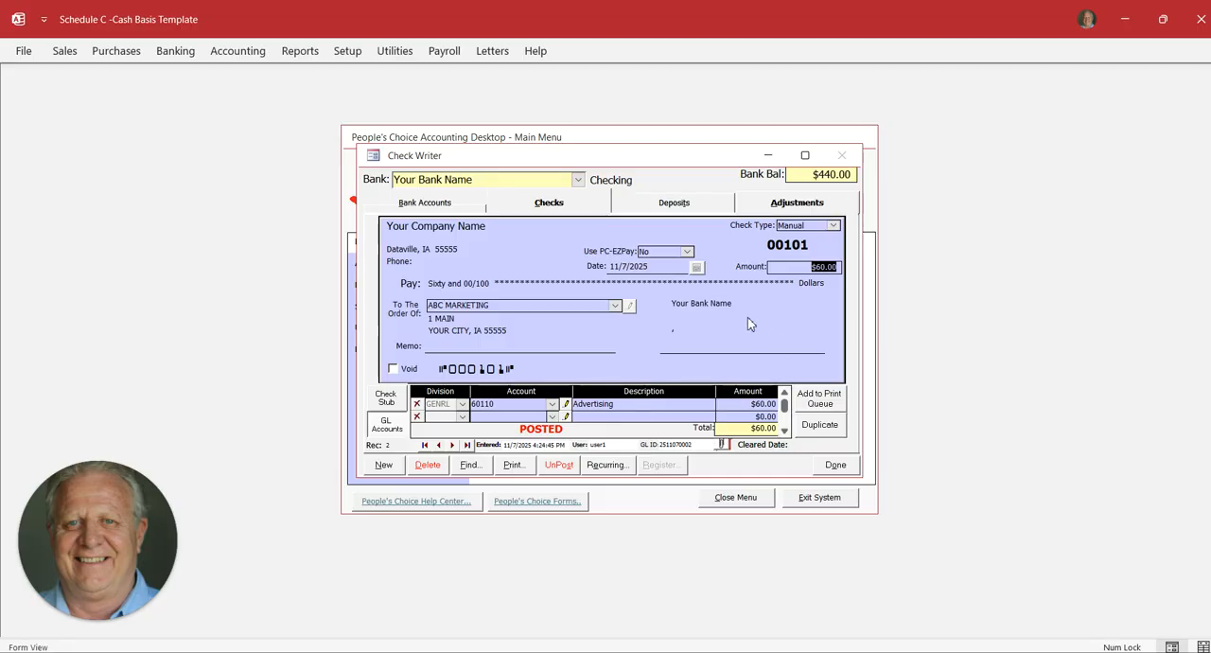
{"action": "left_click", "coordinate": [836, 465]}
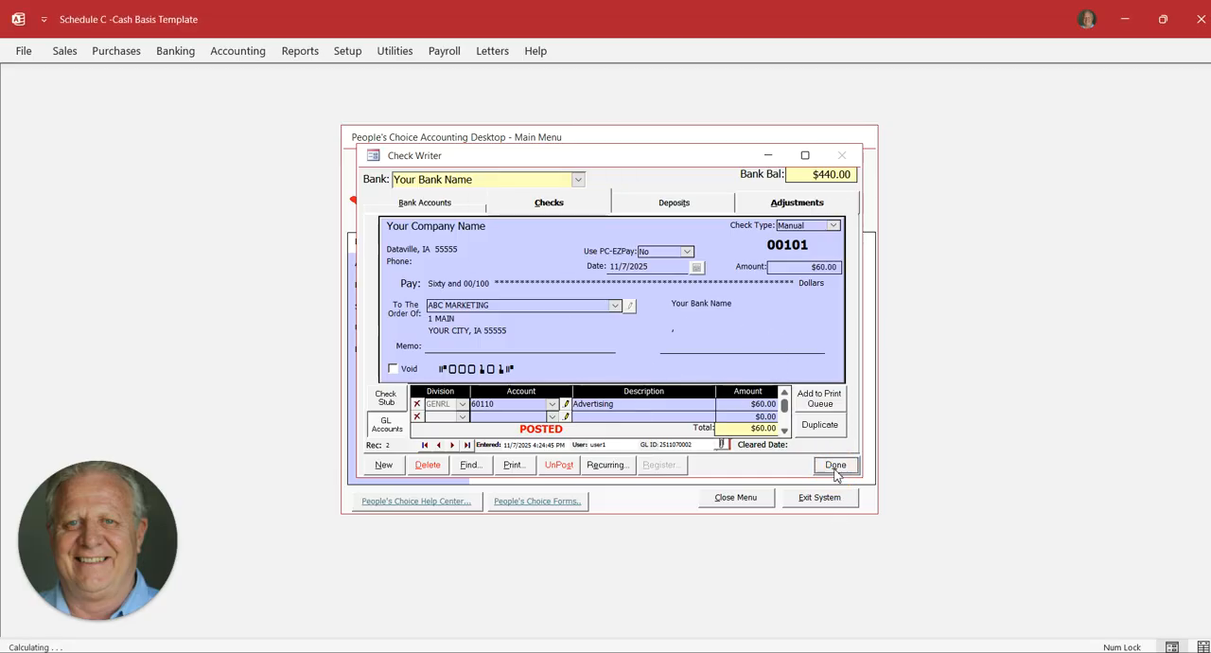